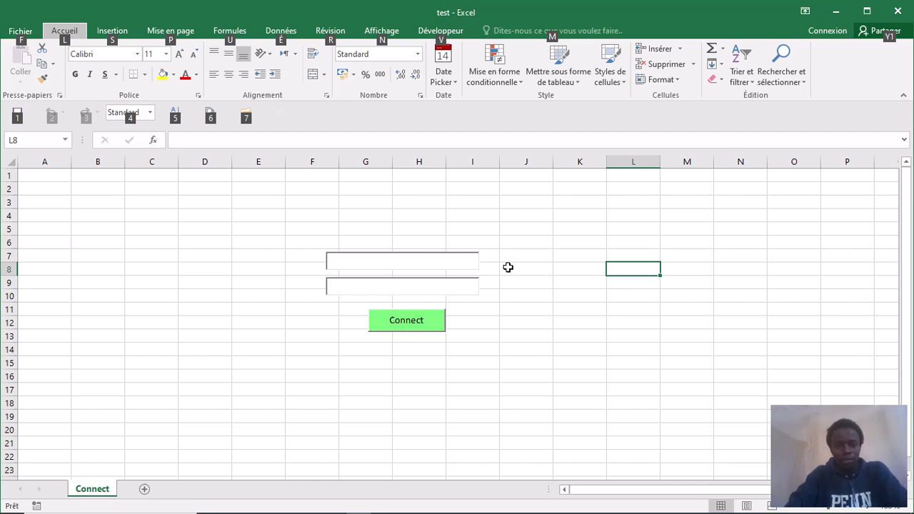
# - Select every cell on the Connect sheet and fill them with a dark grey theme colour
pyautogui.click(528, 294)
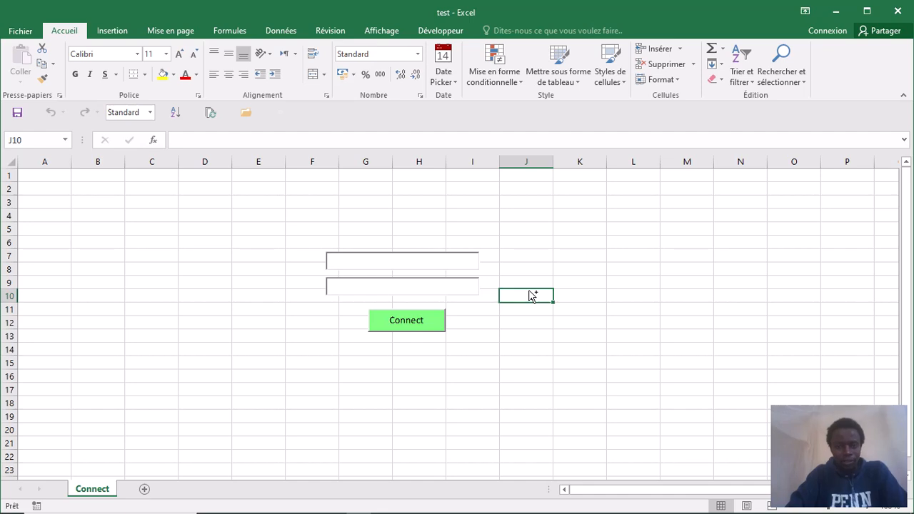
pyautogui.hotkey('ctrl', 'a')
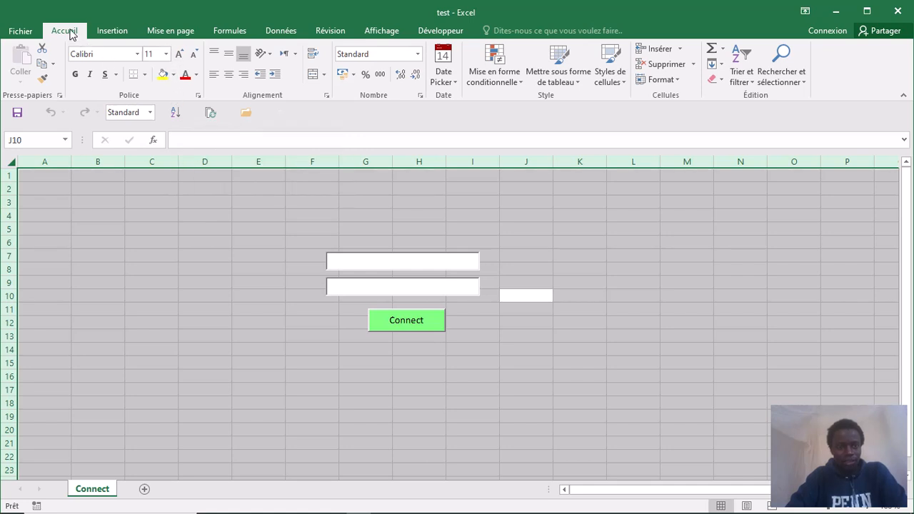
pyautogui.click(174, 76)
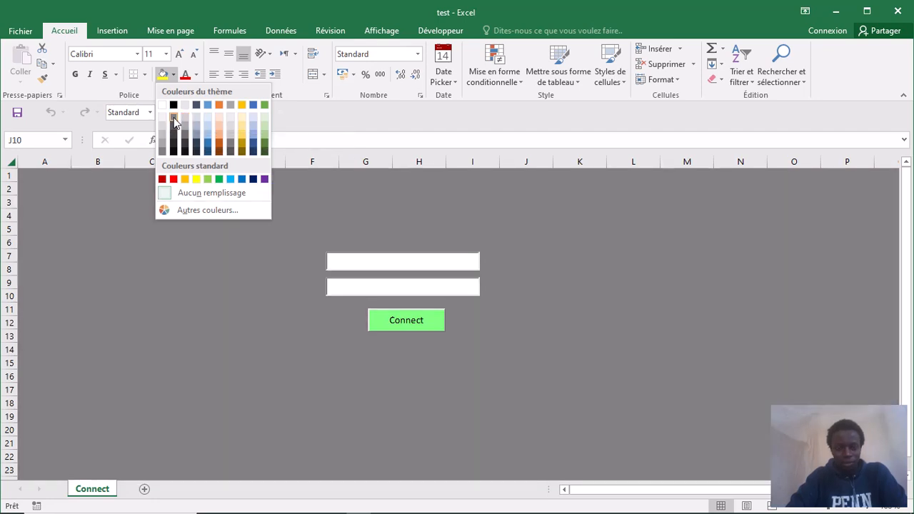
pyautogui.click(173, 129)
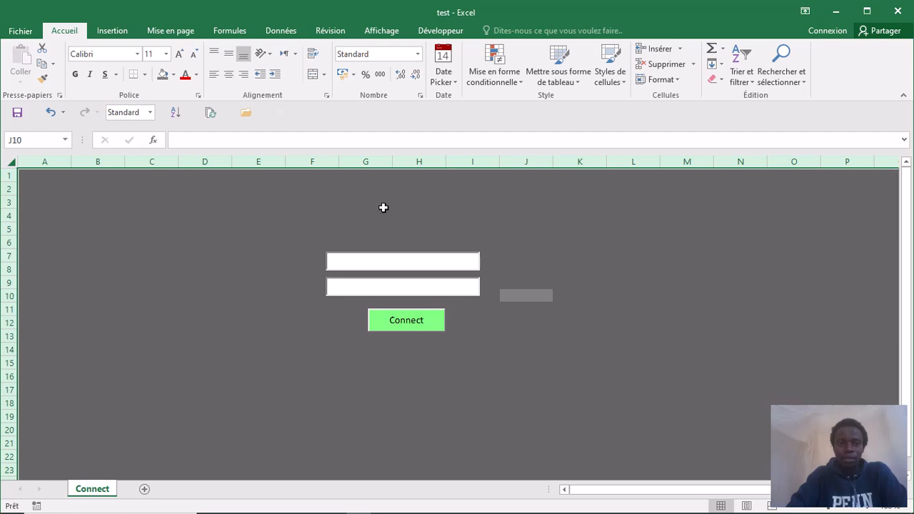
# - Open Images en ligne from the Illustrations menu on the Insertion tab
pyautogui.click(115, 31)
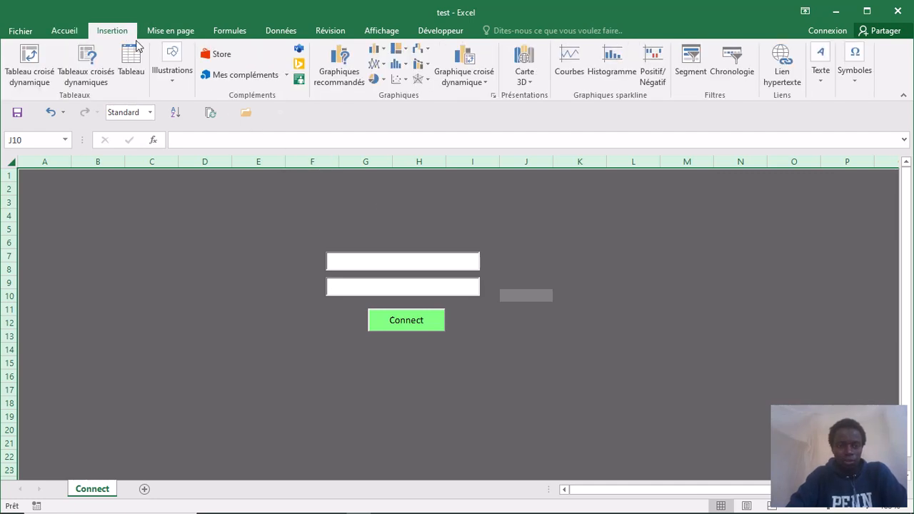
pyautogui.click(171, 83)
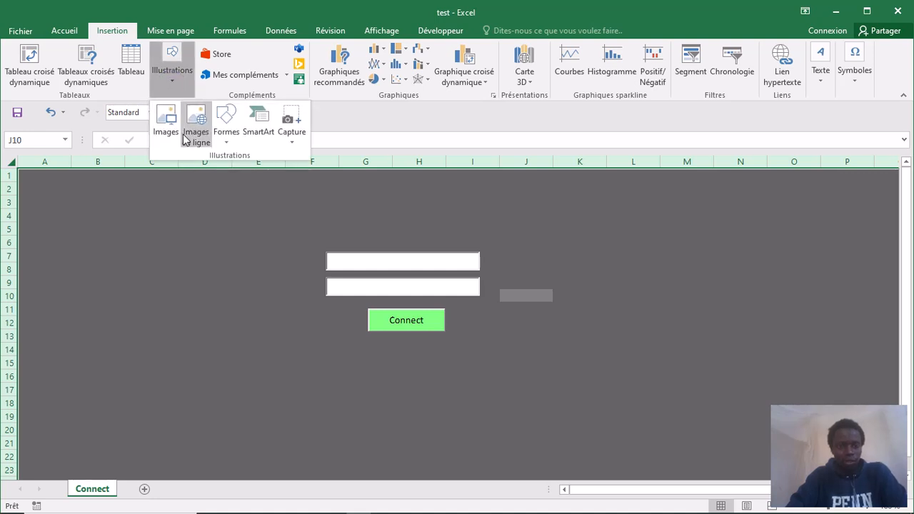
pyautogui.click(197, 137)
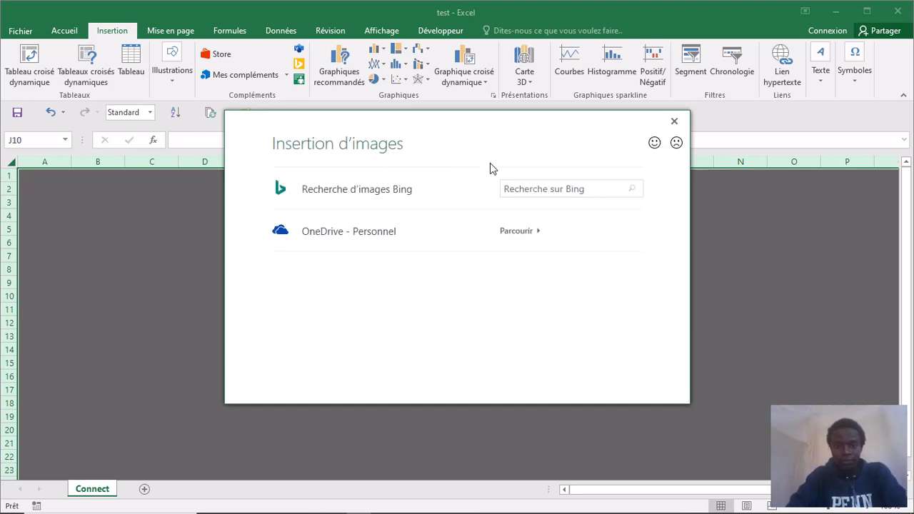
# - Search Bing images for 'login'
pyautogui.click(584, 190)
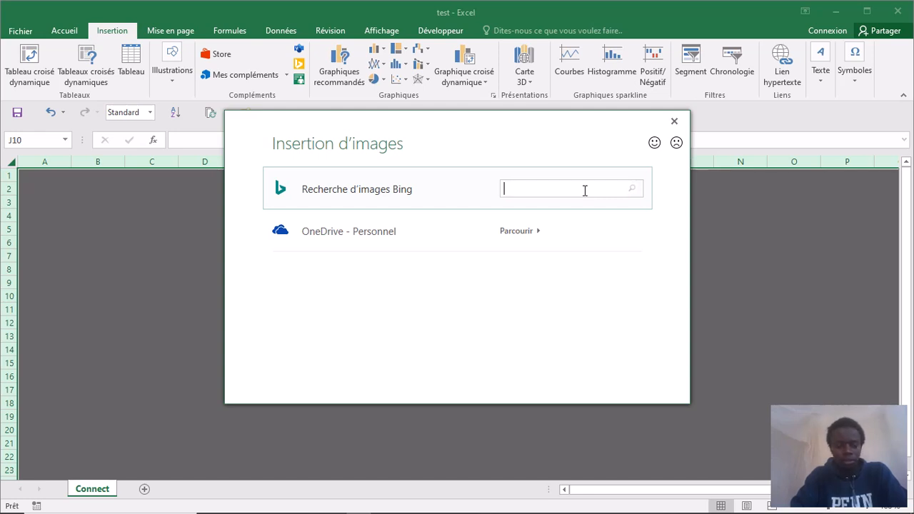
pyautogui.write('gin')
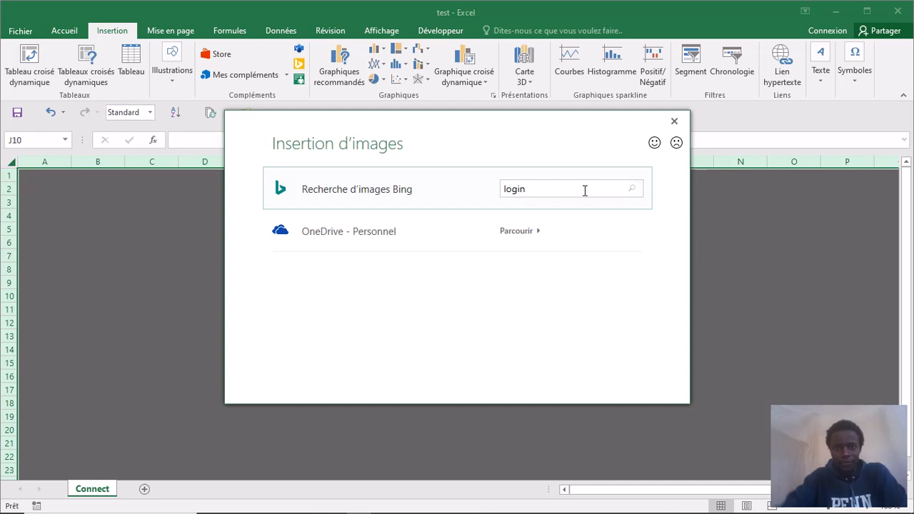
pyautogui.press('Return')
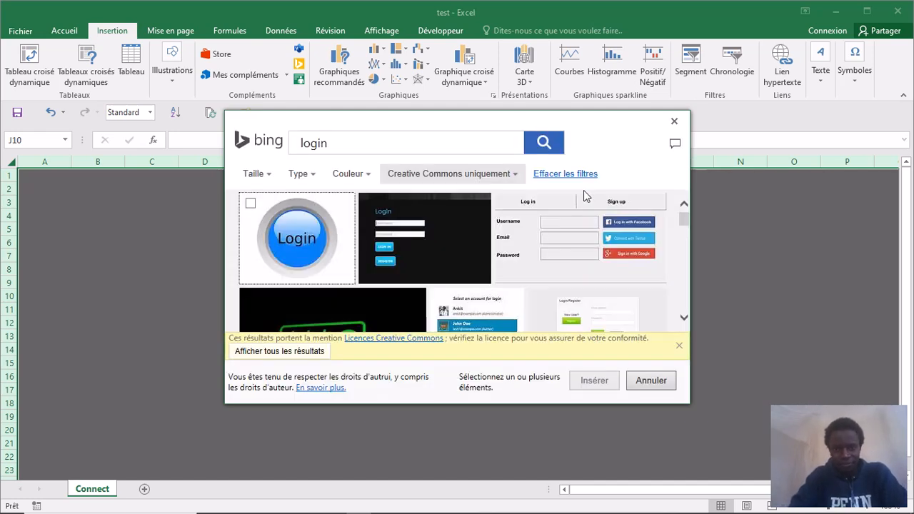
# - Browse the results and select the blue round Login button image
pyautogui.moveTo(503, 234)
pyautogui.scroll(-2, 503, 234)
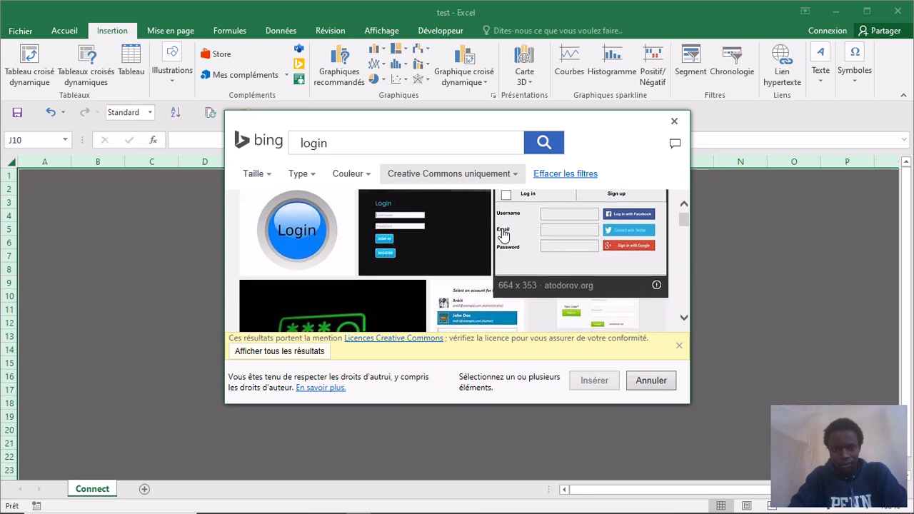
pyautogui.scroll(-5, 503, 234)
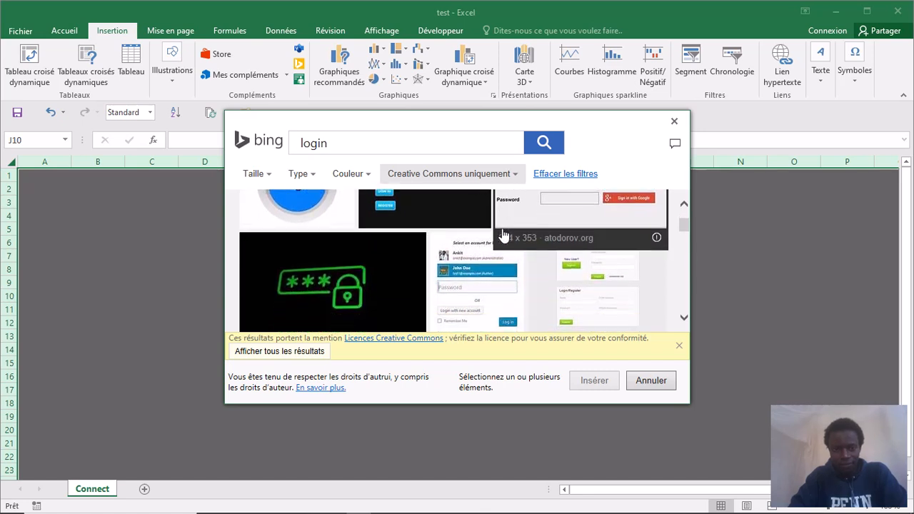
pyautogui.scroll(-3, 503, 234)
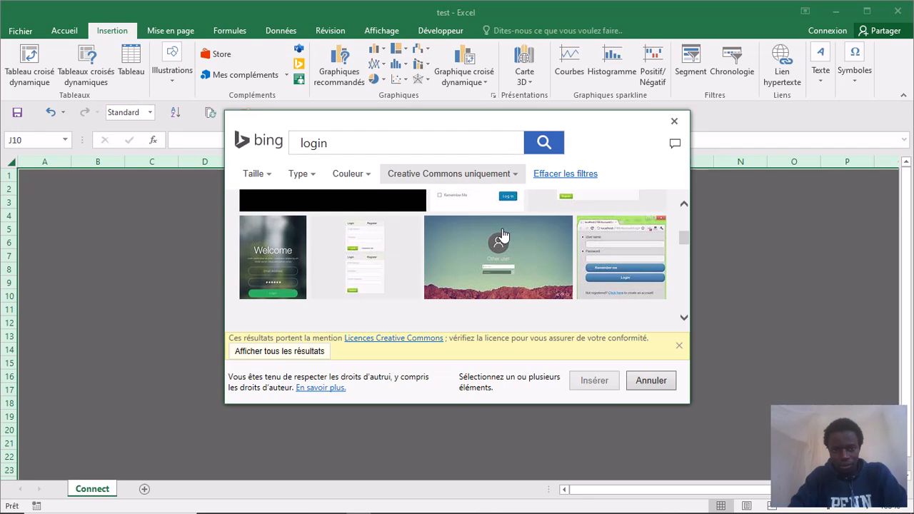
pyautogui.scroll(-5, 503, 235)
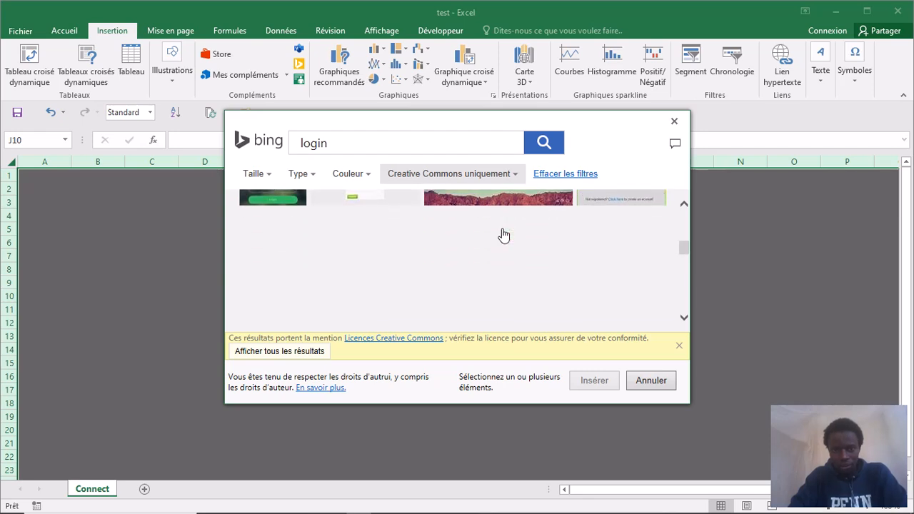
pyautogui.scroll(6, 502, 228)
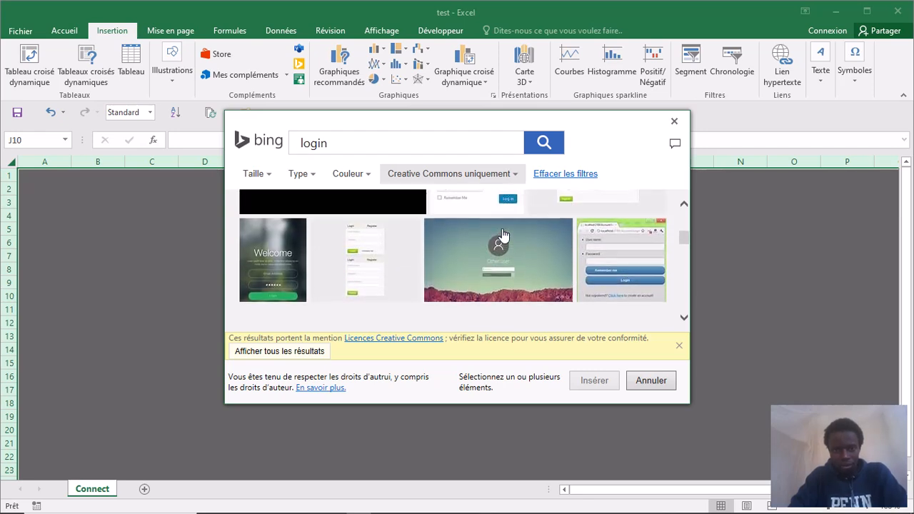
pyautogui.scroll(4, 504, 234)
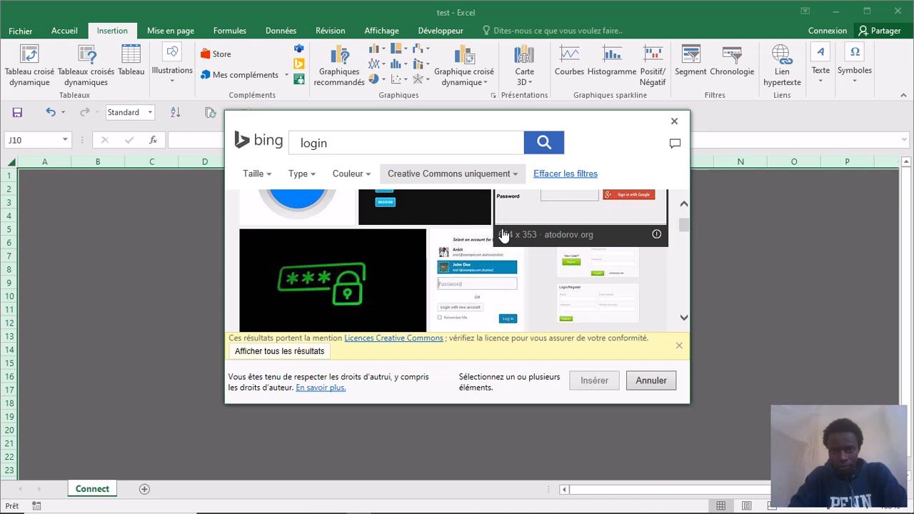
pyautogui.scroll(-1, 505, 236)
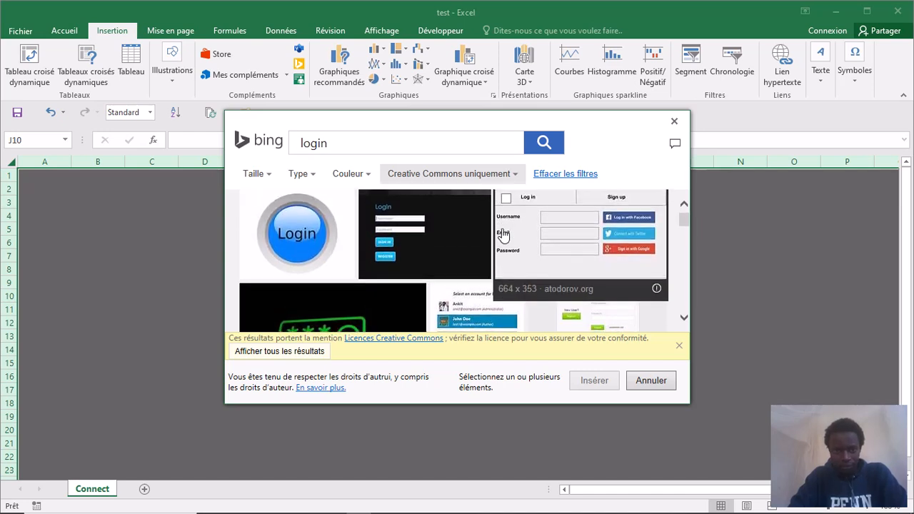
pyautogui.scroll(1, 504, 236)
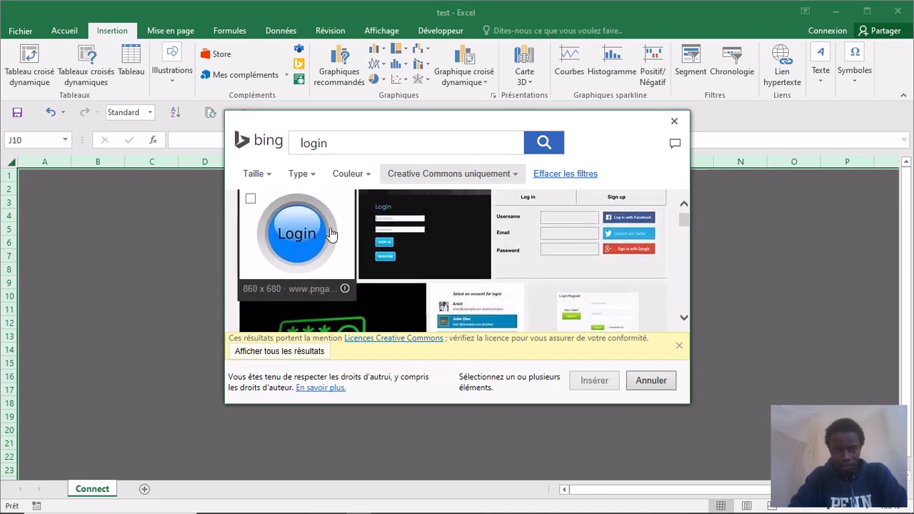
pyautogui.scroll(-1, 330, 235)
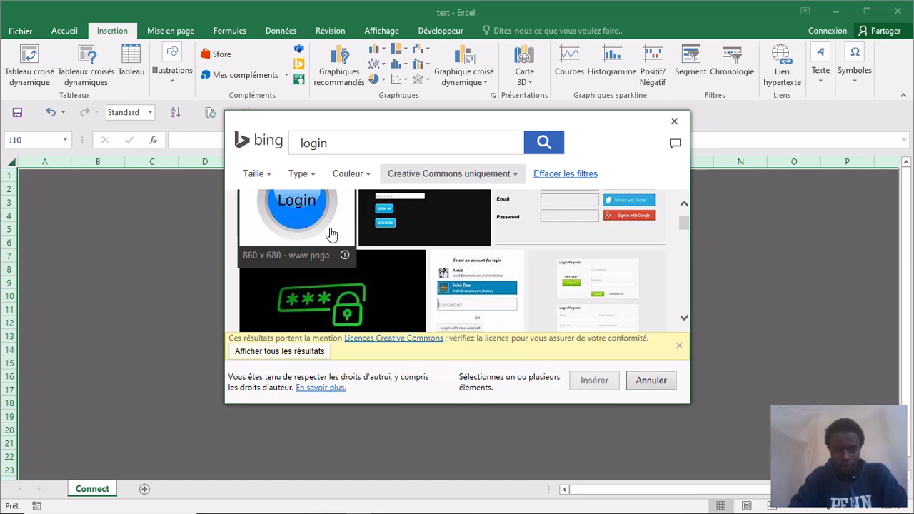
pyautogui.scroll(1, 330, 234)
pyautogui.click(308, 224)
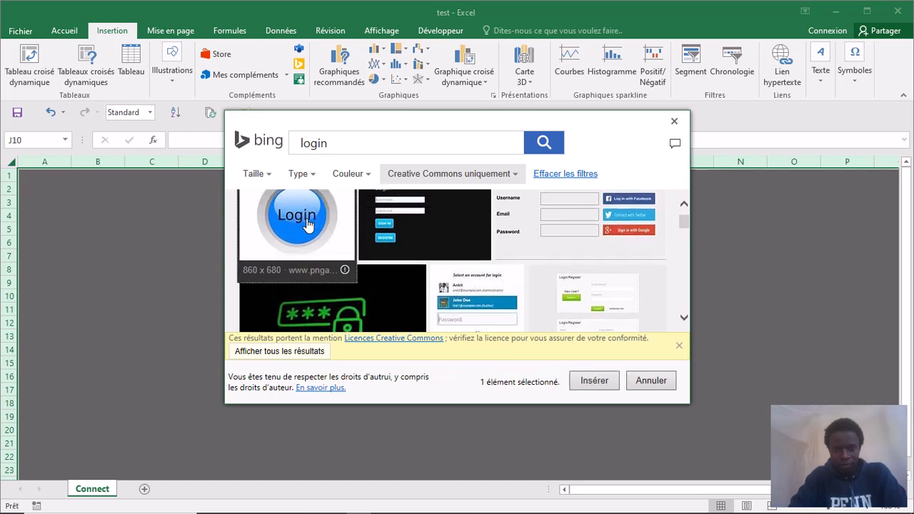
# - Insert the Login image, move it over the text boxes, and enlarge it taller and wider
pyautogui.click(591, 384)
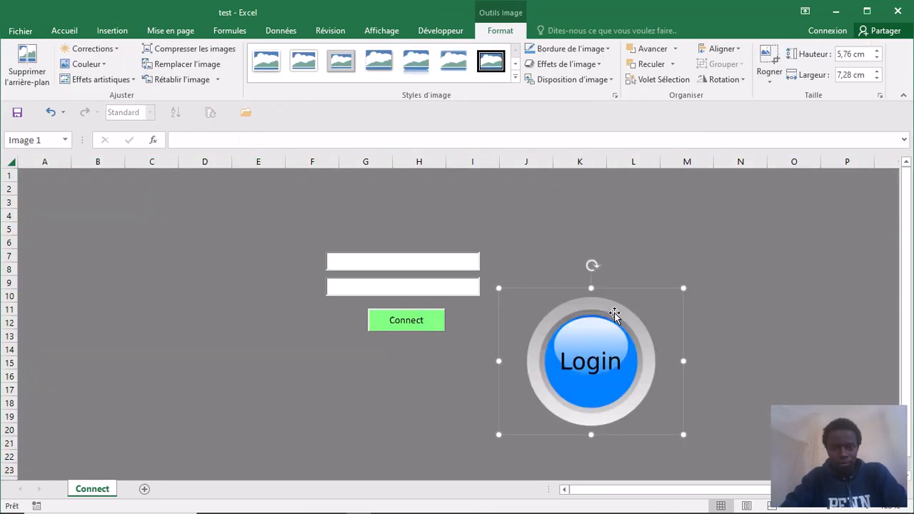
pyautogui.moveTo(586, 332); pyautogui.dragTo(386, 229)
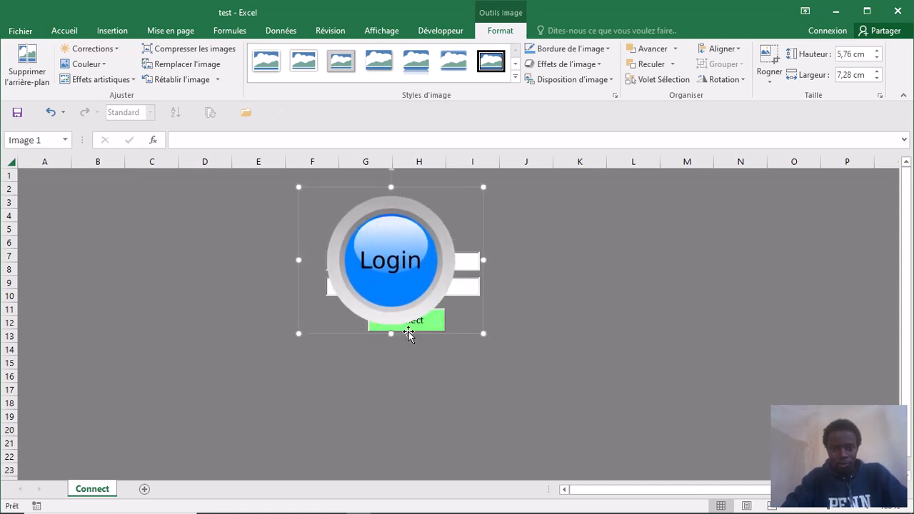
pyautogui.moveTo(392, 334); pyautogui.dragTo(391, 466)
pyautogui.moveTo(483, 326); pyautogui.dragTo(631, 326)
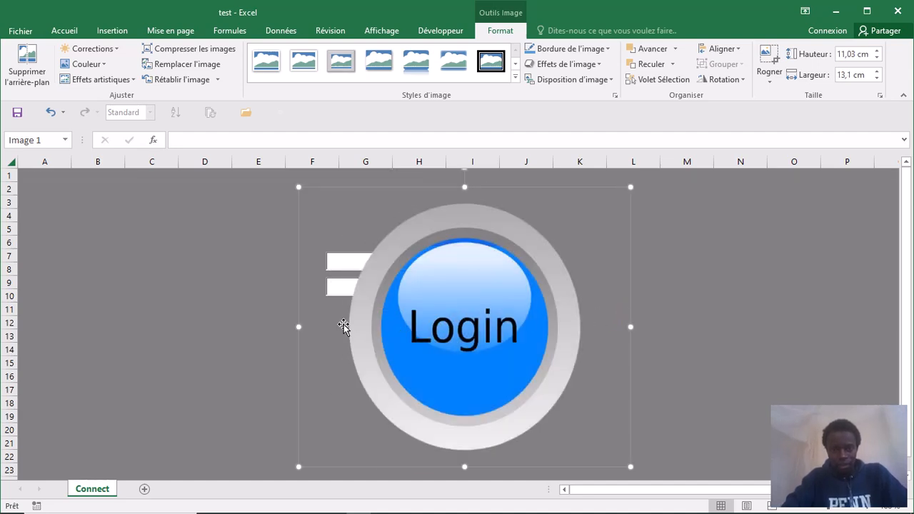
pyautogui.moveTo(298, 326); pyautogui.dragTo(177, 327)
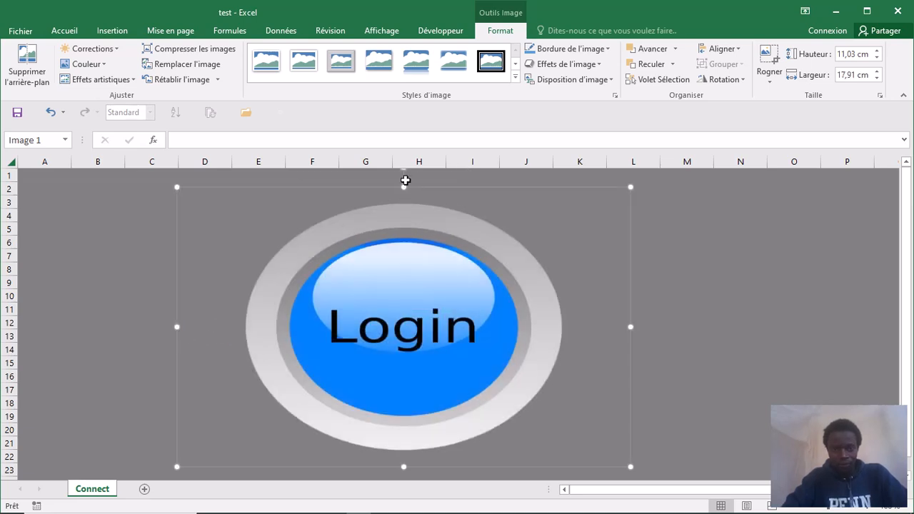
# - Fine-tune the image size to 14,45 cm tall by 18,94 cm wide
pyautogui.moveTo(403, 186); pyautogui.dragTo(402, 152)
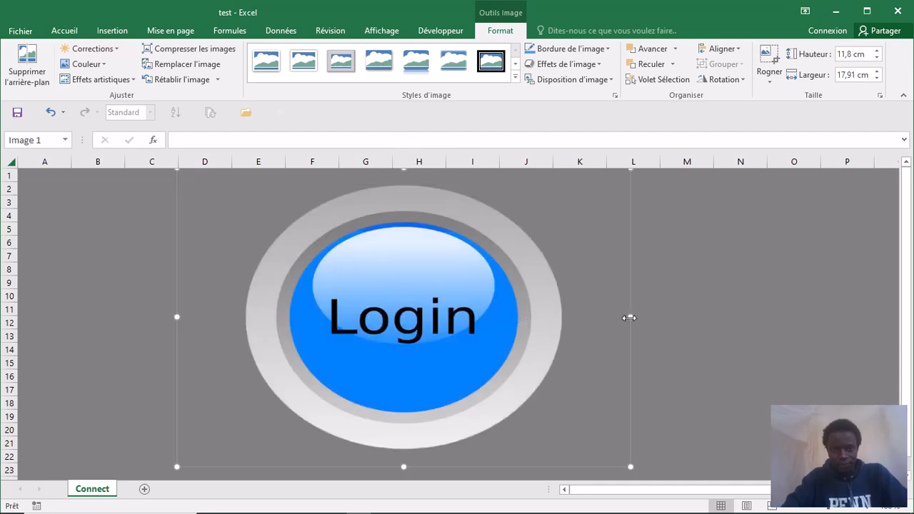
pyautogui.moveTo(629, 317); pyautogui.dragTo(656, 317)
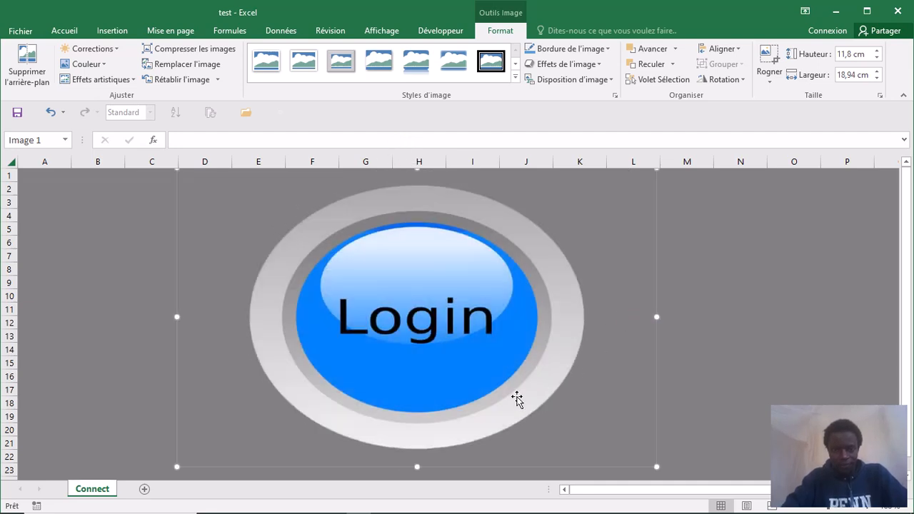
pyautogui.moveTo(417, 468); pyautogui.dragTo(417, 480)
pyautogui.scroll(2, 463, 353)
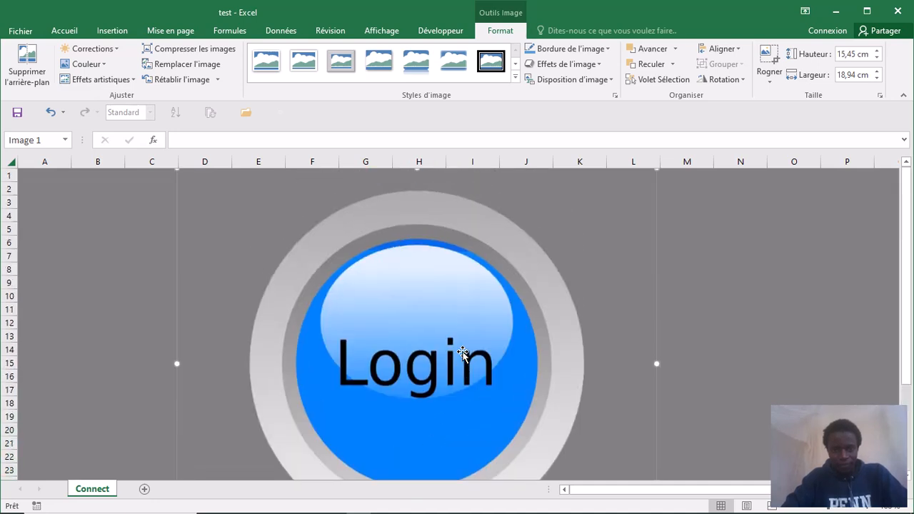
pyautogui.scroll(-2, 463, 353)
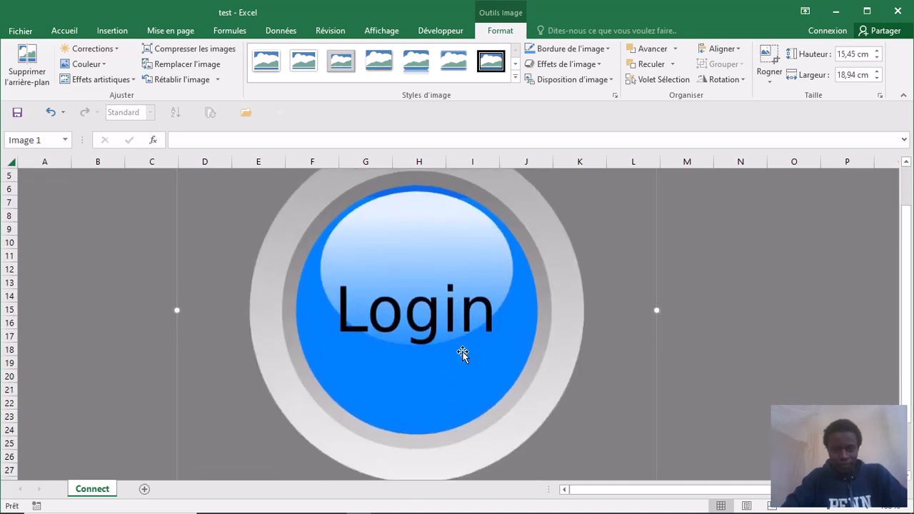
pyautogui.scroll(-1, 462, 354)
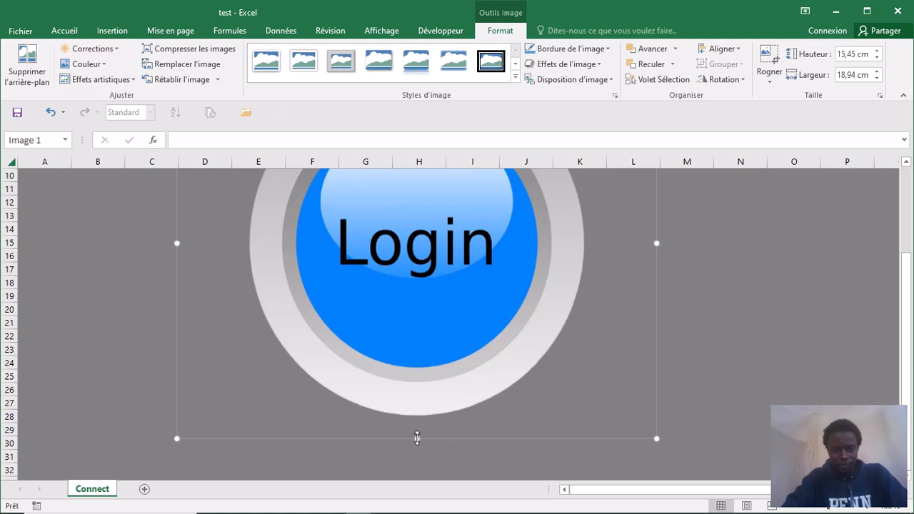
pyautogui.moveTo(417, 435); pyautogui.dragTo(416, 415)
pyautogui.scroll(3, 417, 415)
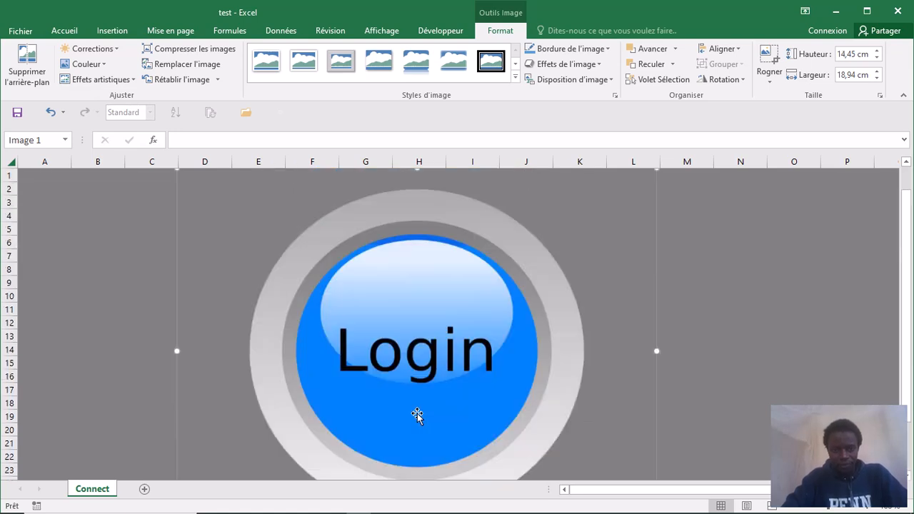
# - Send the Login image to the back, behind the Connect button and text boxes
pyautogui.click(673, 65)
pyautogui.click(676, 83)
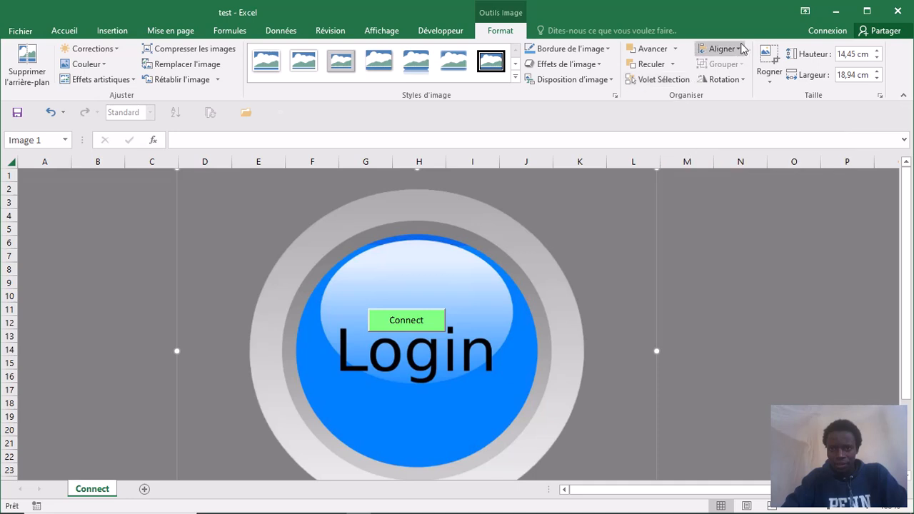
pyautogui.click(672, 64)
pyautogui.click(676, 102)
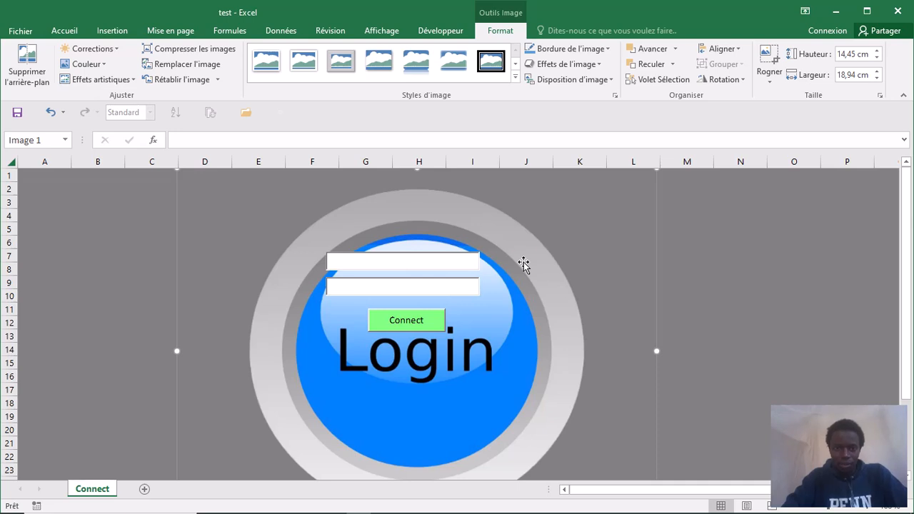
# - Reposition the image and shrink it to 12,09 cm by 17,36 cm
pyautogui.moveTo(499, 241); pyautogui.dragTo(497, 220)
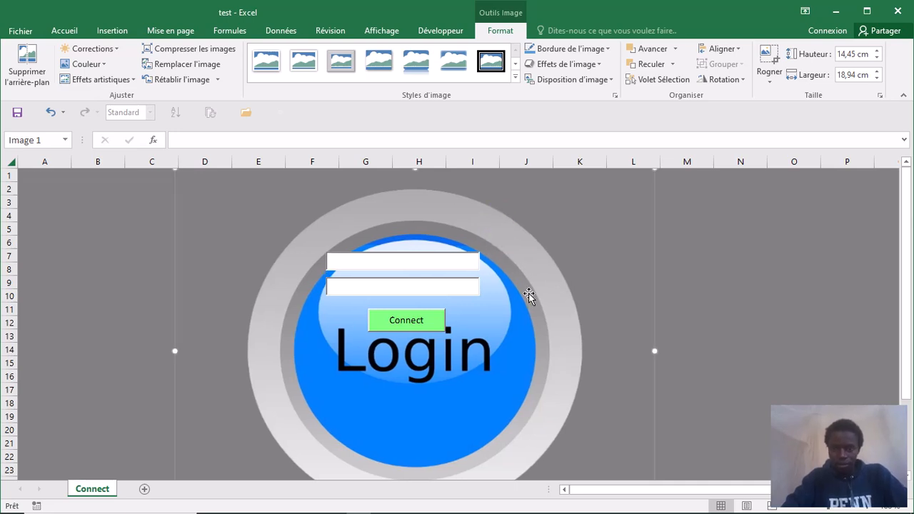
pyautogui.scroll(-2, 529, 295)
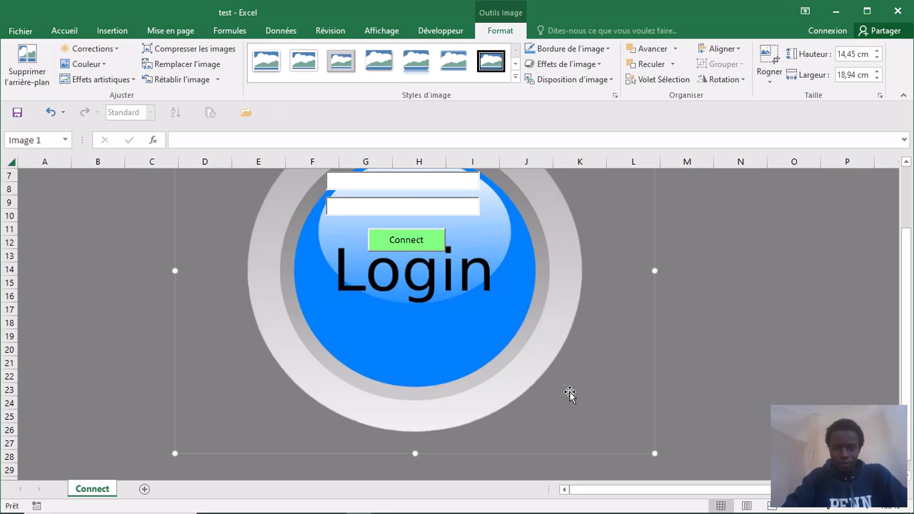
pyautogui.moveTo(627, 437); pyautogui.dragTo(626, 379)
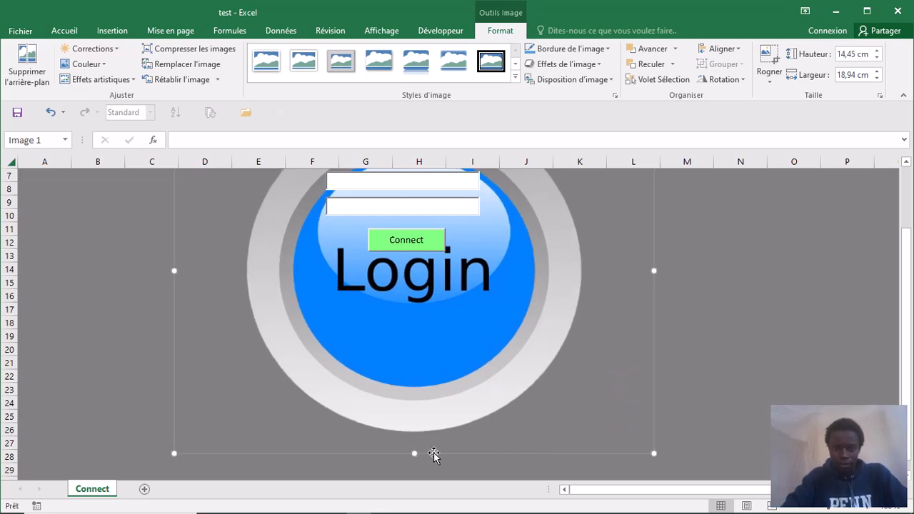
pyautogui.moveTo(415, 448); pyautogui.dragTo(414, 394)
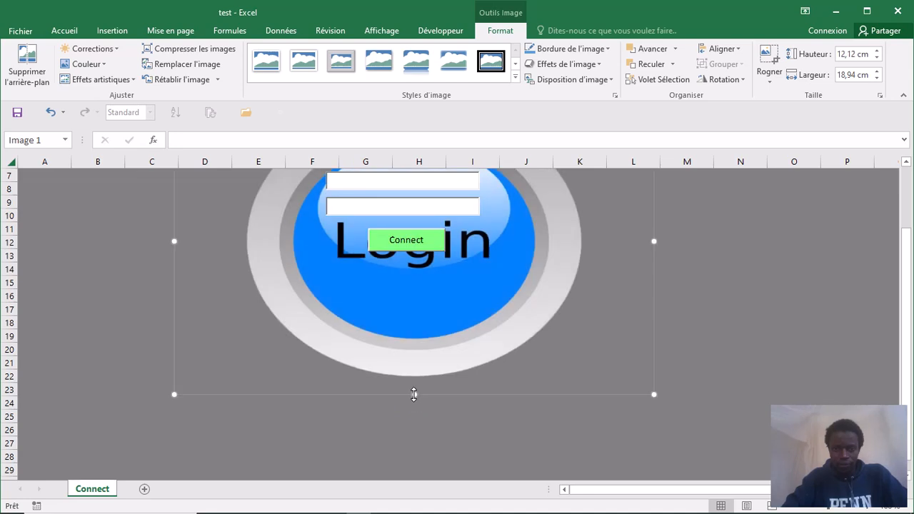
pyautogui.scroll(2, 563, 359)
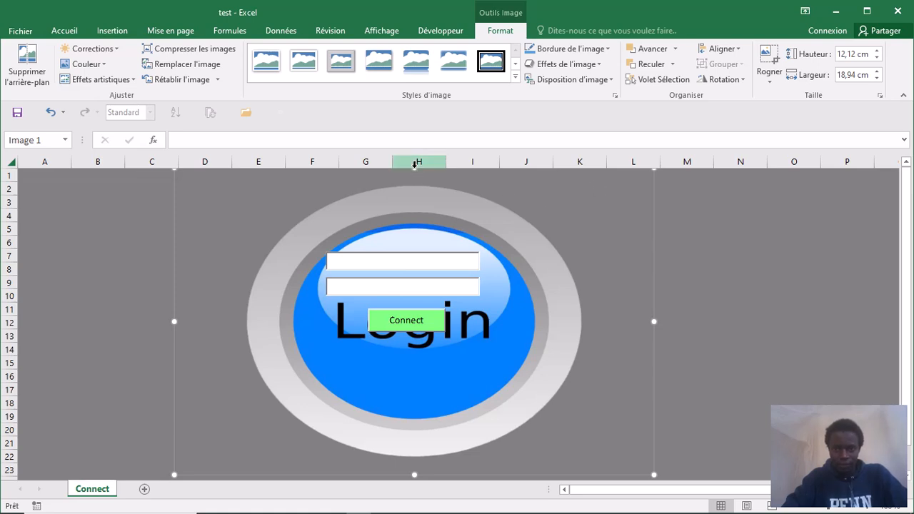
pyautogui.moveTo(416, 172)
pyautogui.mouseDown()
pyautogui.moveTo(416, 180)
pyautogui.moveTo(416, 167)
pyautogui.mouseUp()
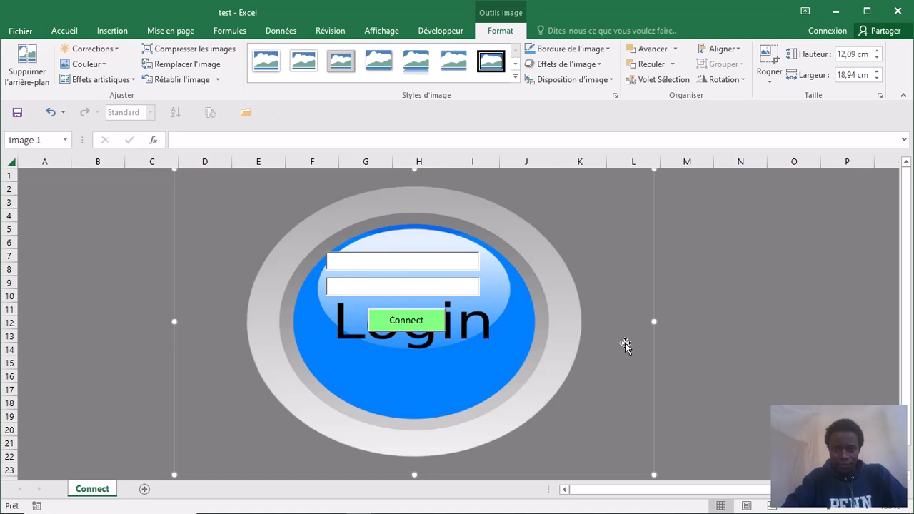
pyautogui.moveTo(654, 321); pyautogui.dragTo(614, 321)
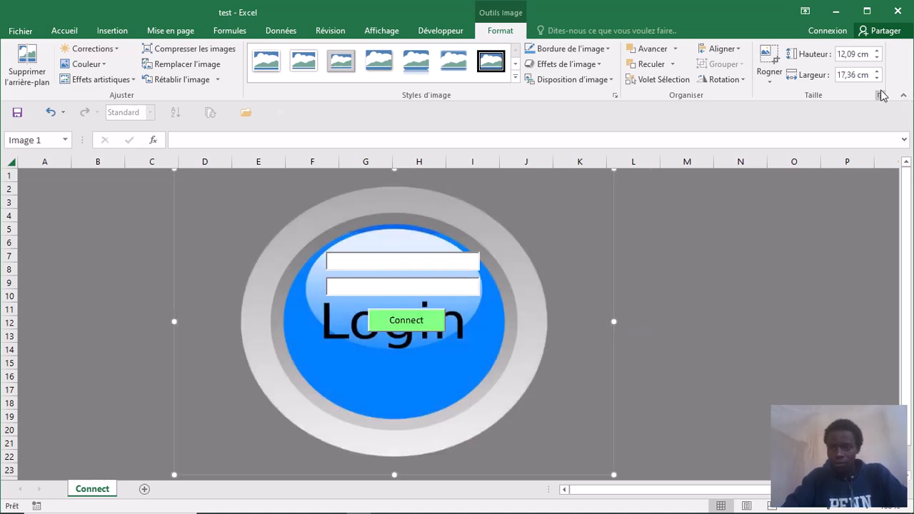
# - Move the Login image right and trim it to about 10,32 cm tall and 15,43 cm wide
pyautogui.click(774, 87)
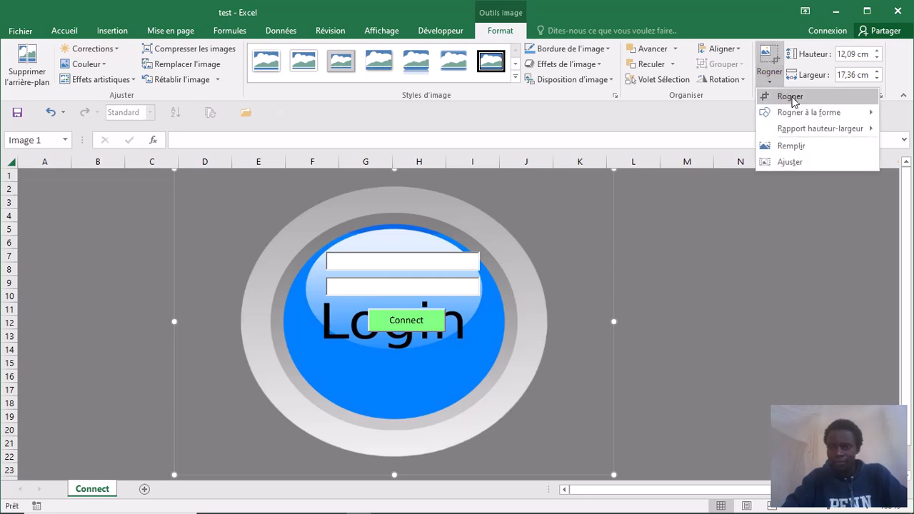
pyautogui.click(556, 278)
pyautogui.moveTo(466, 321); pyautogui.dragTo(477, 266)
pyautogui.moveTo(405, 474); pyautogui.dragTo(405, 428)
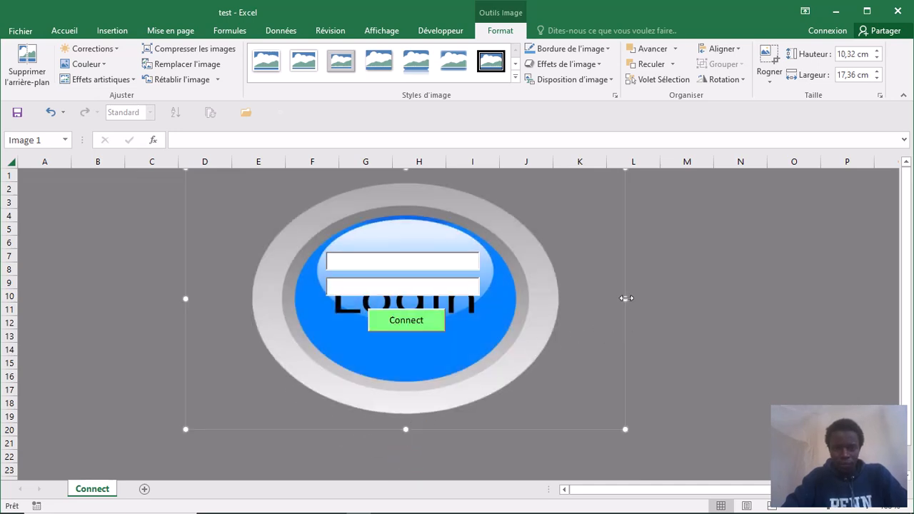
pyautogui.moveTo(625, 297); pyautogui.dragTo(595, 298)
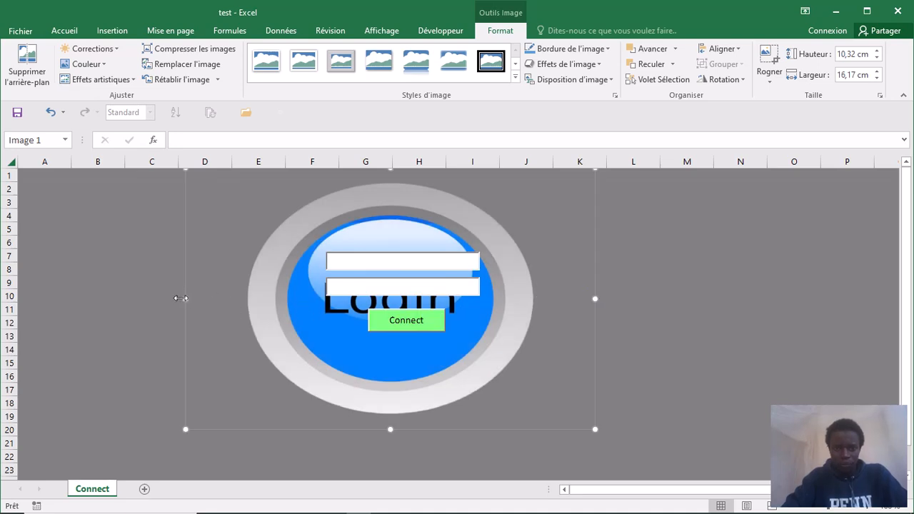
pyautogui.moveTo(184, 298); pyautogui.dragTo(206, 298)
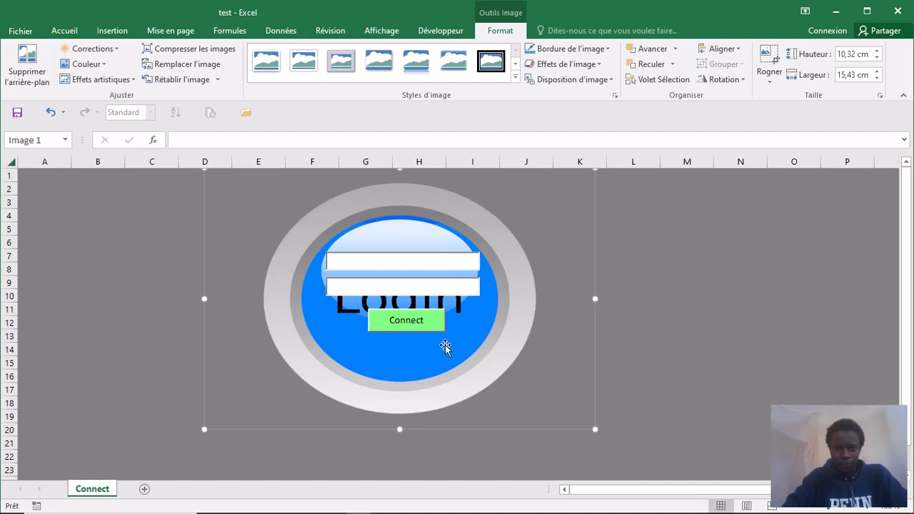
# - Adjust the image height to 10,35 cm and deselect it to review the login form
pyautogui.click(671, 377)
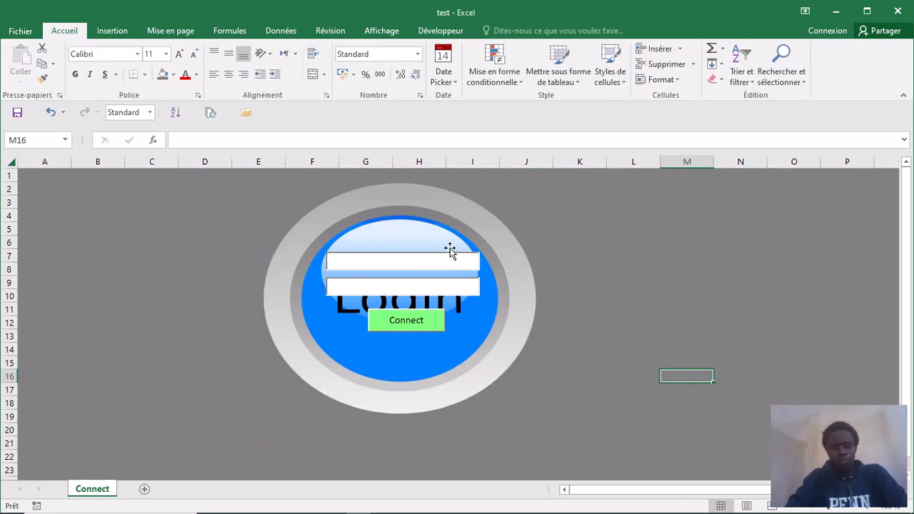
pyautogui.click(385, 215)
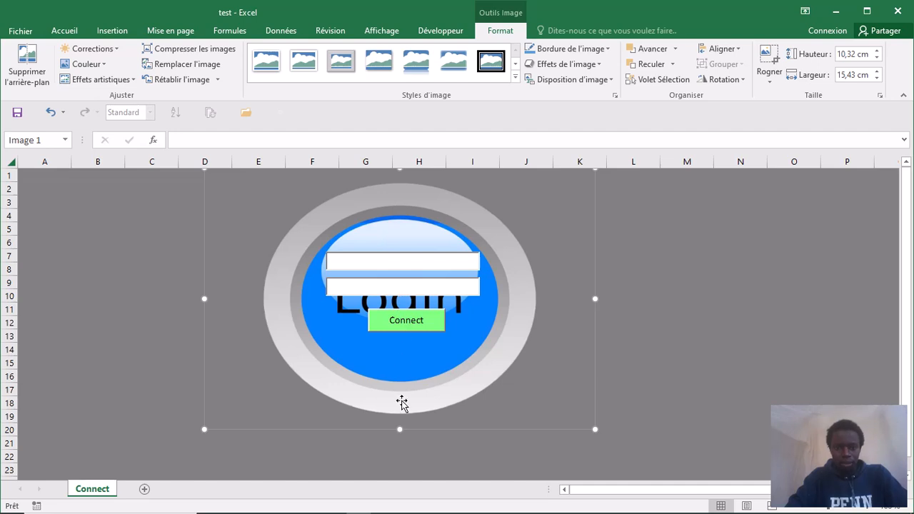
pyautogui.moveTo(400, 430); pyautogui.dragTo(400, 409)
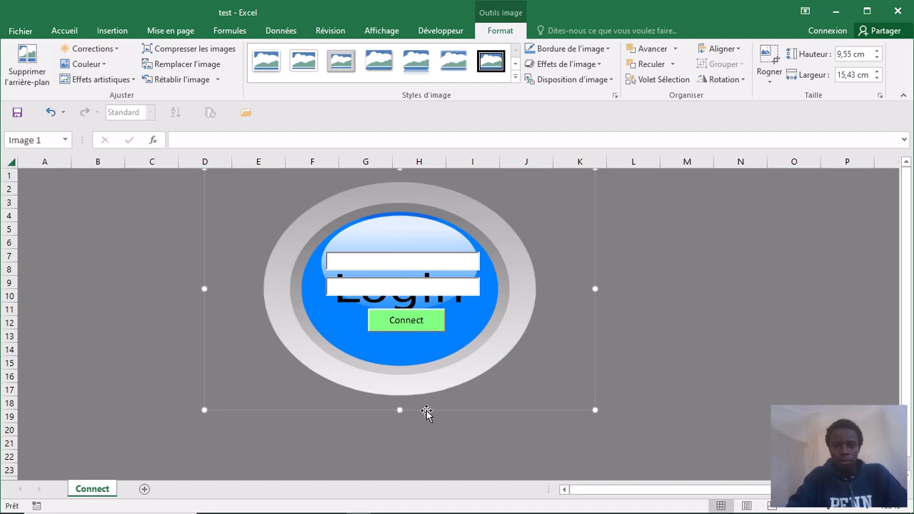
pyautogui.moveTo(400, 410); pyautogui.dragTo(400, 430)
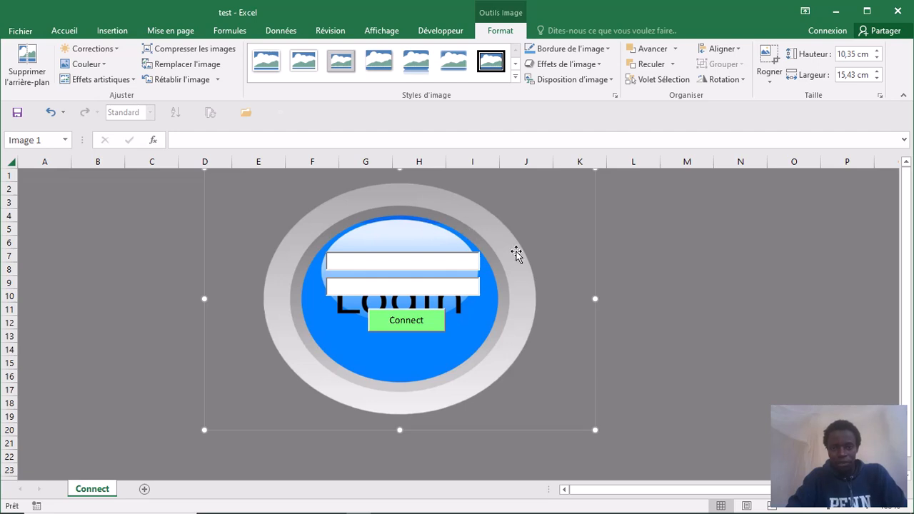
pyautogui.click(719, 342)
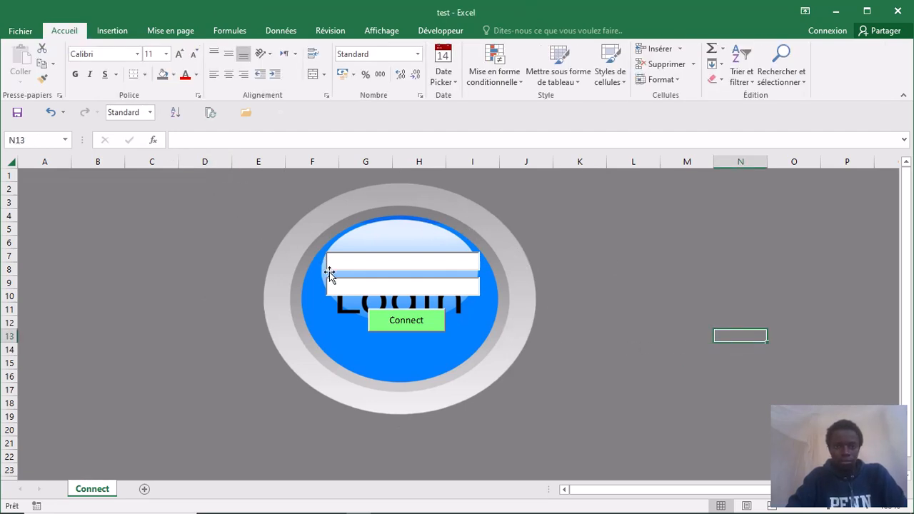
pyautogui.click(400, 264)
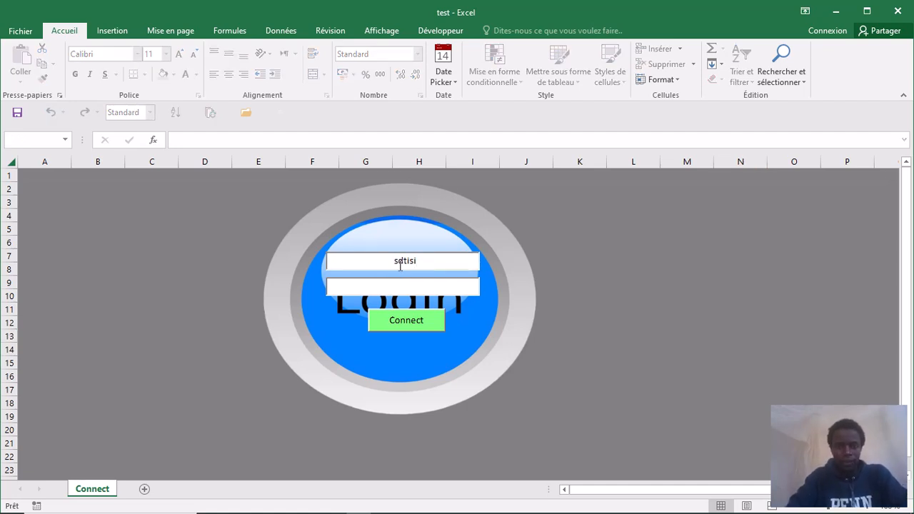
pyautogui.click(406, 289)
pyautogui.write('**')
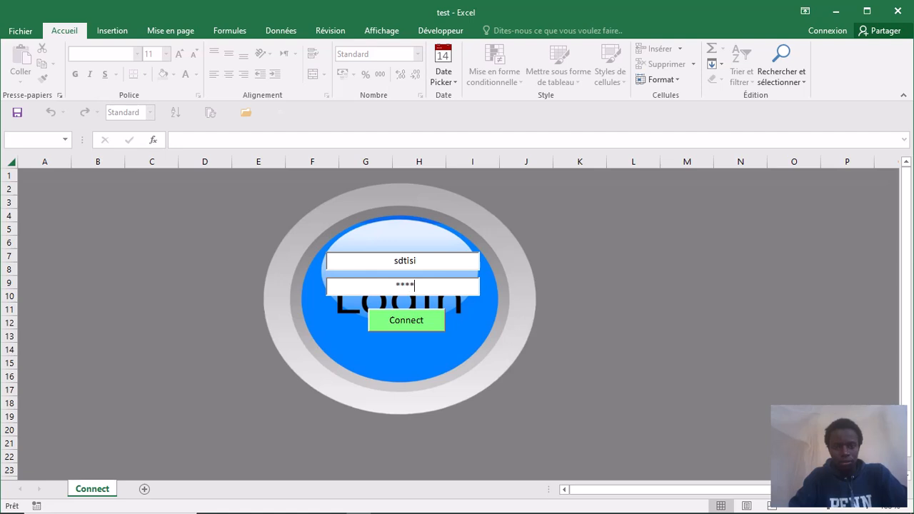
pyautogui.write('sser')
pyautogui.click(407, 322)
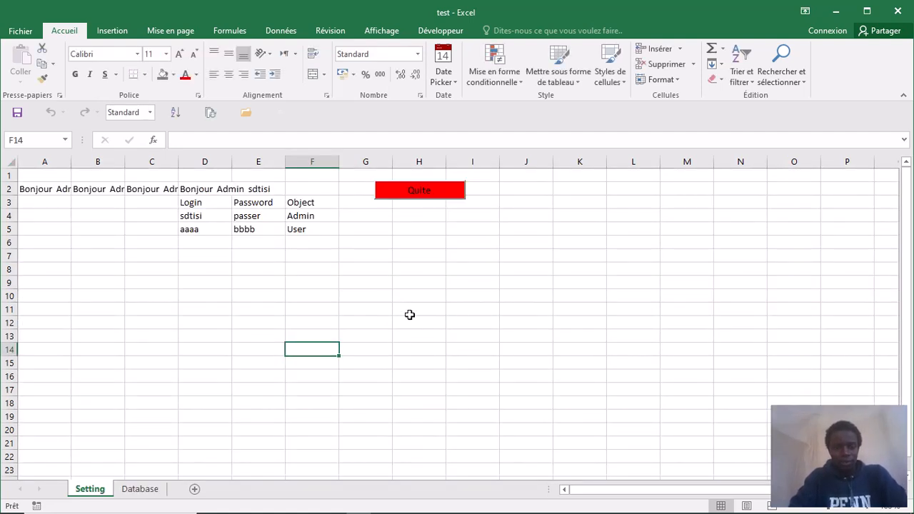
pyautogui.click(138, 489)
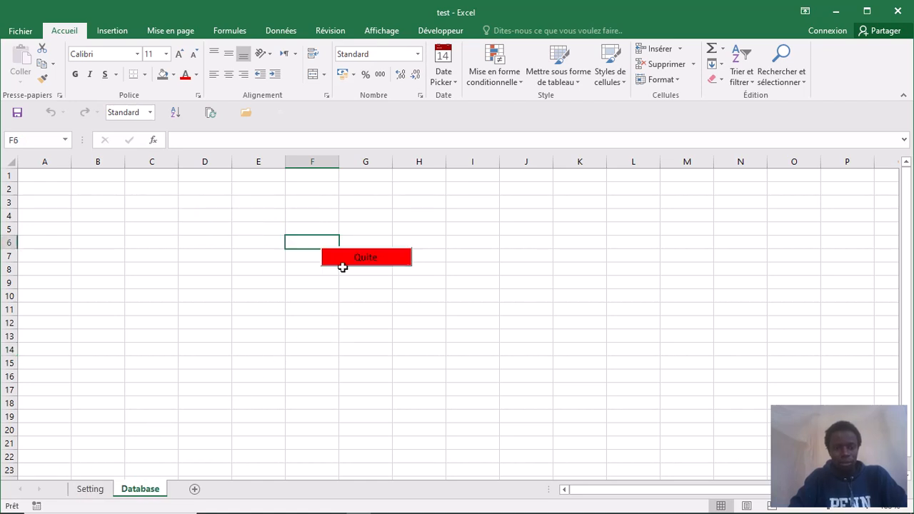
pyautogui.click(368, 260)
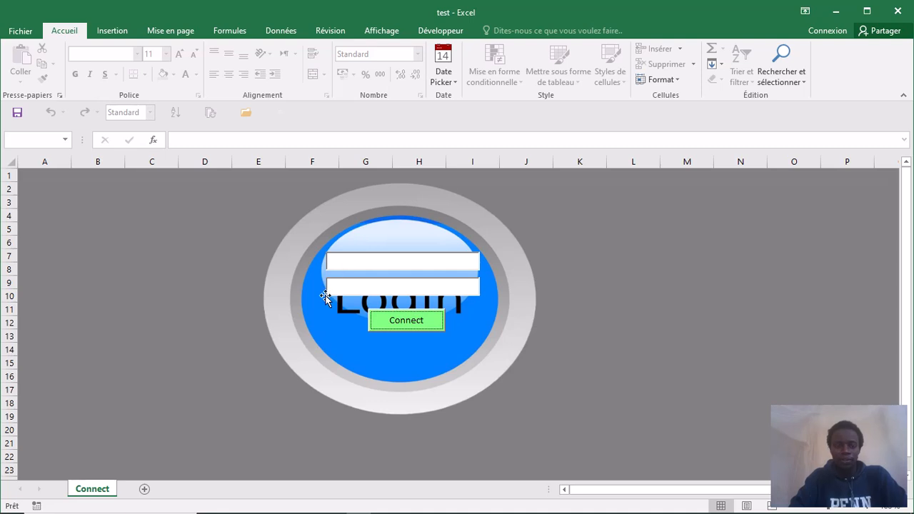
# - Switch on Mode Création in the Développeur tab and select the upper login text box
pyautogui.click(257, 362)
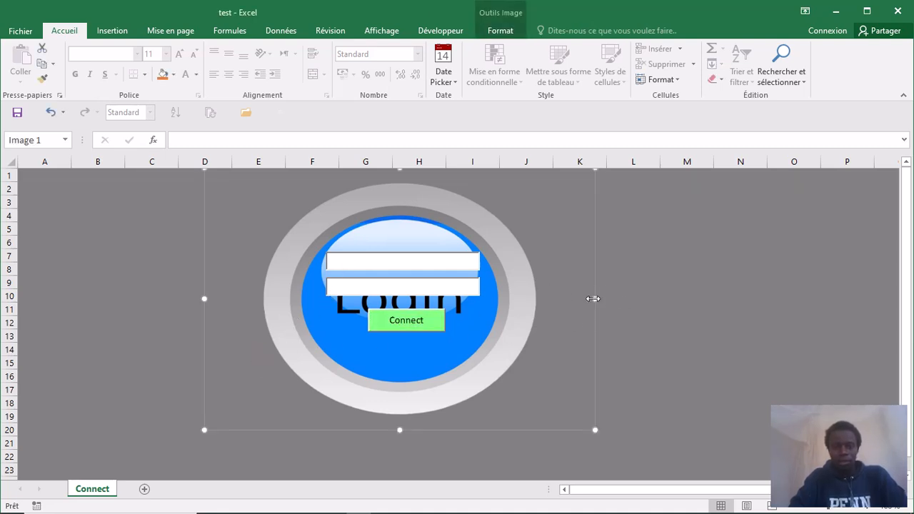
pyautogui.click(445, 259)
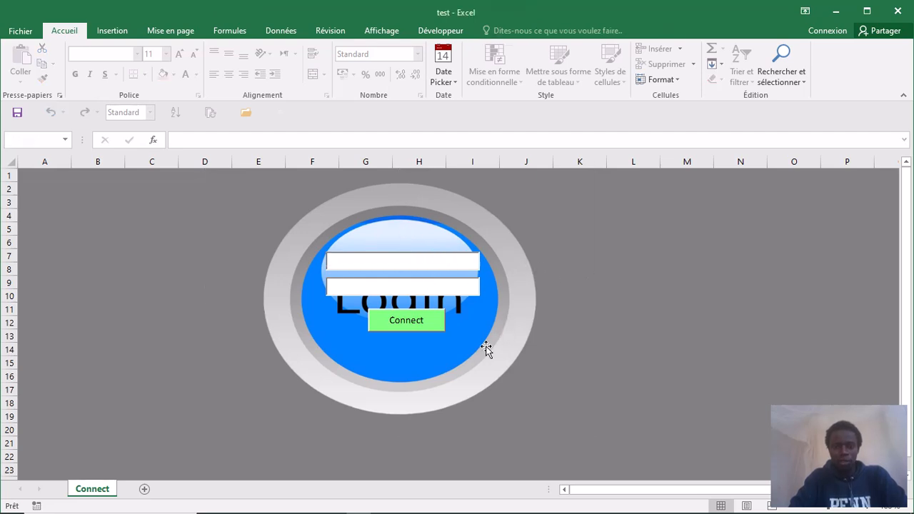
pyautogui.click(504, 333)
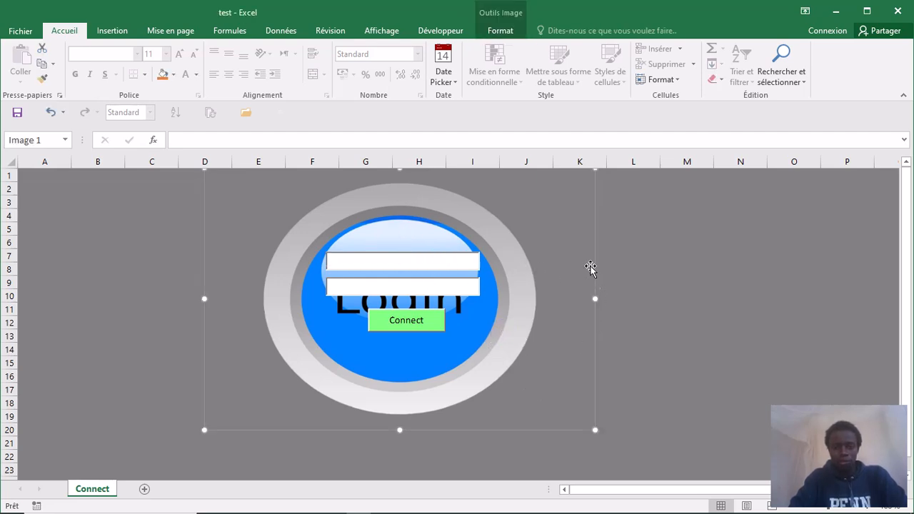
pyautogui.click(325, 36)
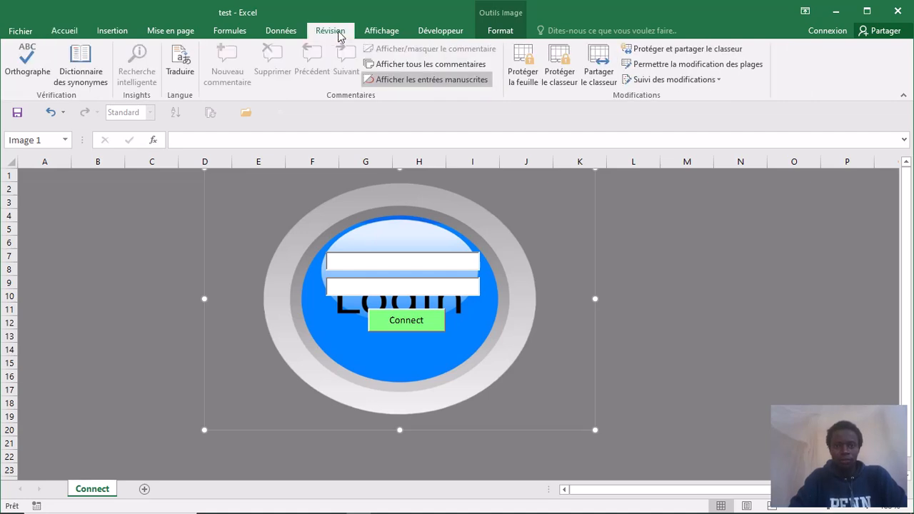
pyautogui.click(685, 222)
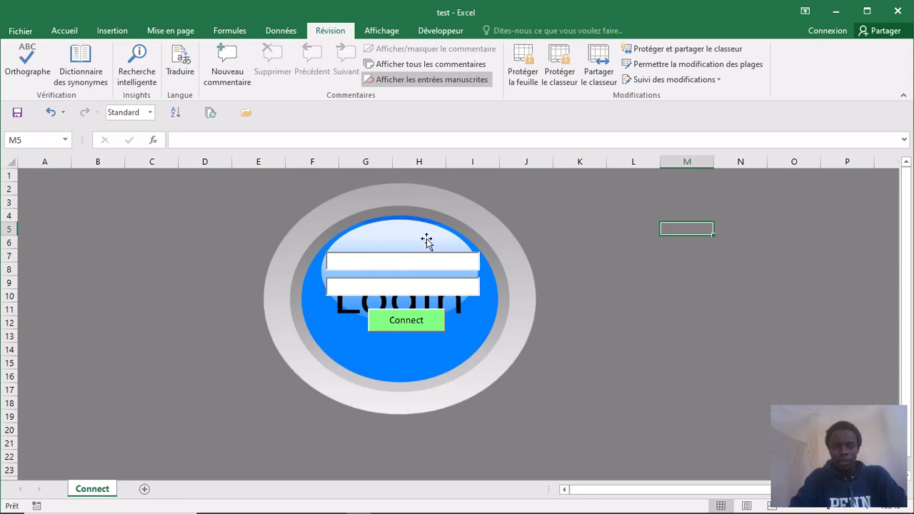
pyautogui.click(436, 265)
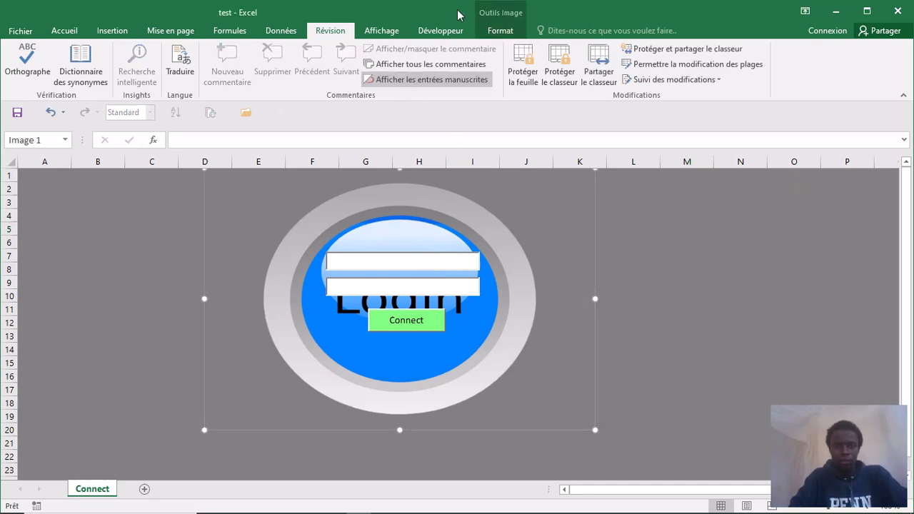
pyautogui.click(440, 31)
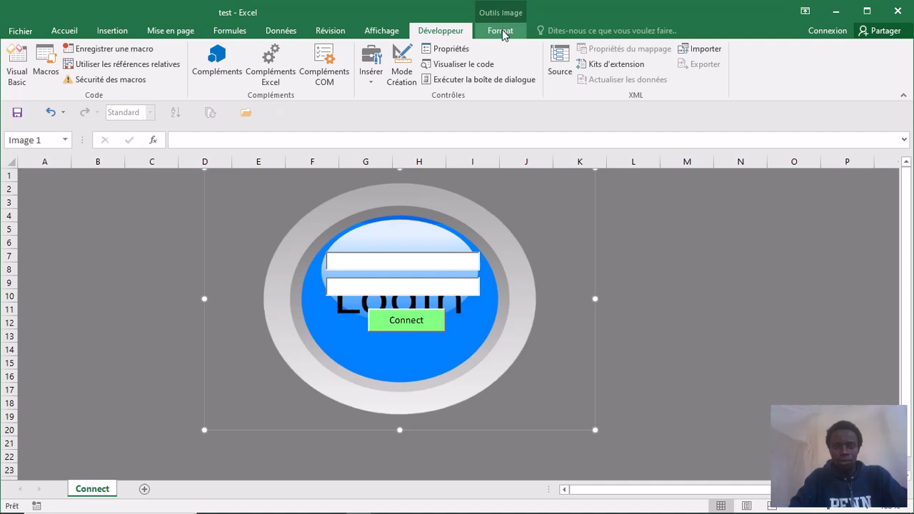
pyautogui.click(401, 72)
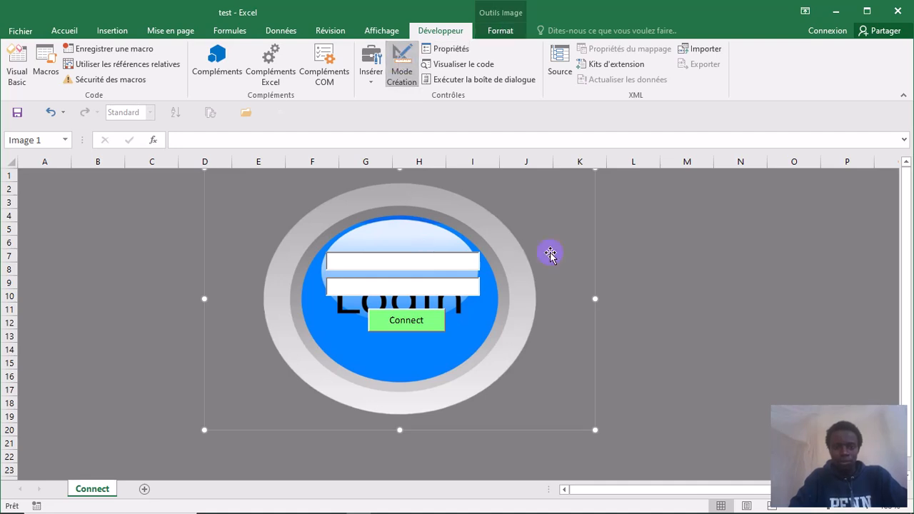
pyautogui.click(397, 262)
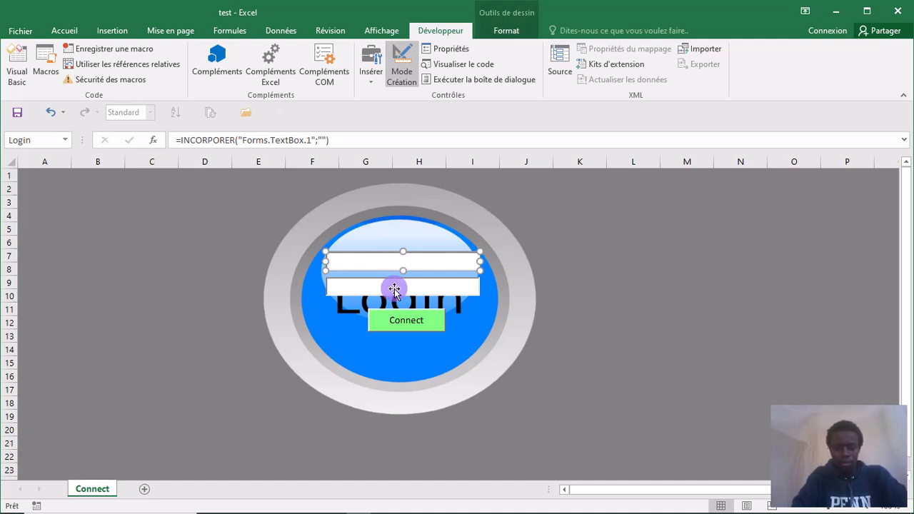
# - Add the lower text box and the Connect button to the selection
pyautogui.keyDown('ctrl'); pyautogui.click(394, 290); pyautogui.keyUp('ctrl')
pyautogui.keyDown('ctrl'); pyautogui.click(397, 321); pyautogui.keyUp('ctrl')
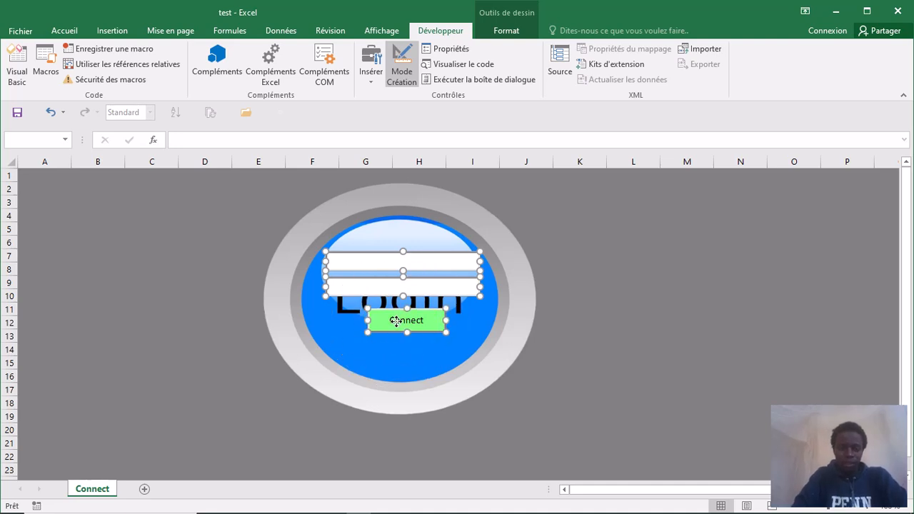
pyautogui.rightClick(398, 321)
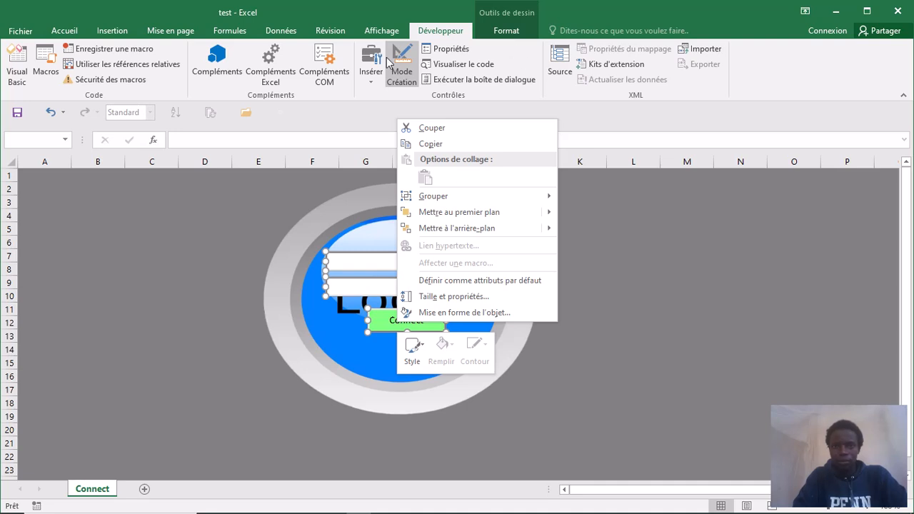
pyautogui.click(64, 30)
# - Clear Verrouillé on the Format de contrôle Protection tab for the three selected controls
pyautogui.click(65, 30)
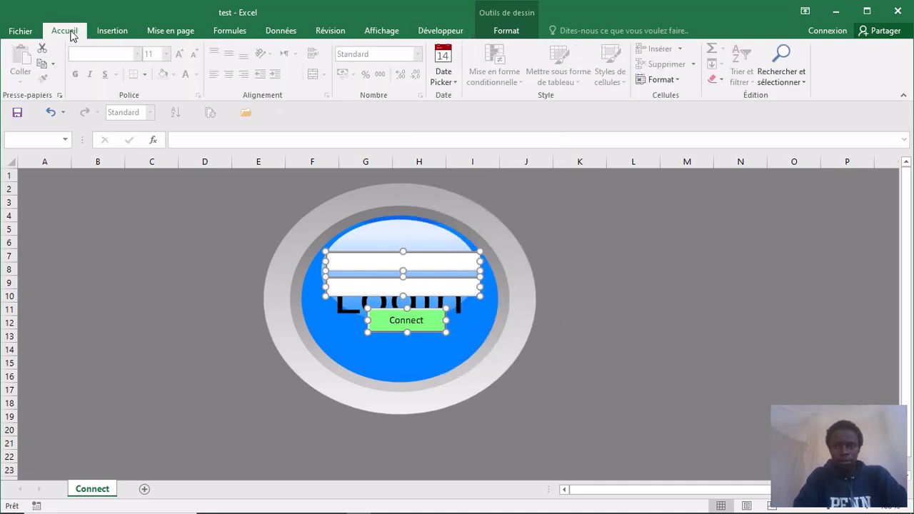
pyautogui.click(677, 81)
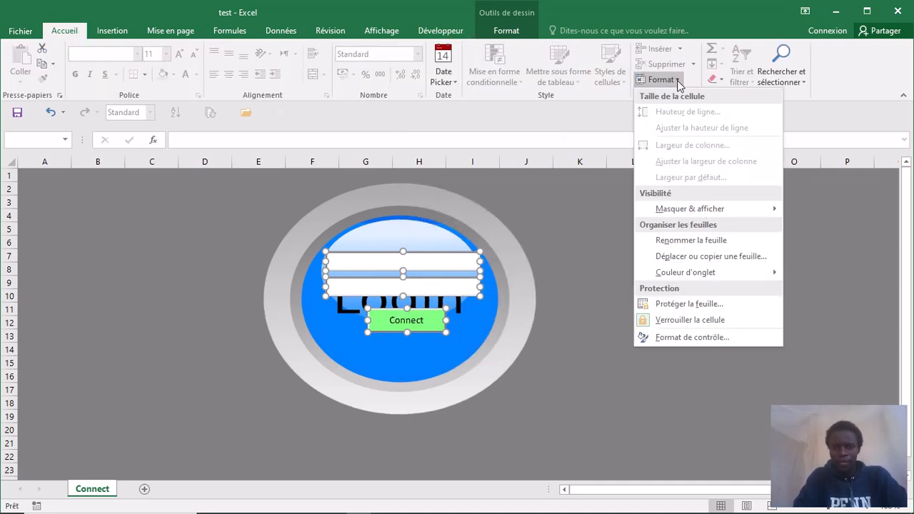
pyautogui.click(688, 340)
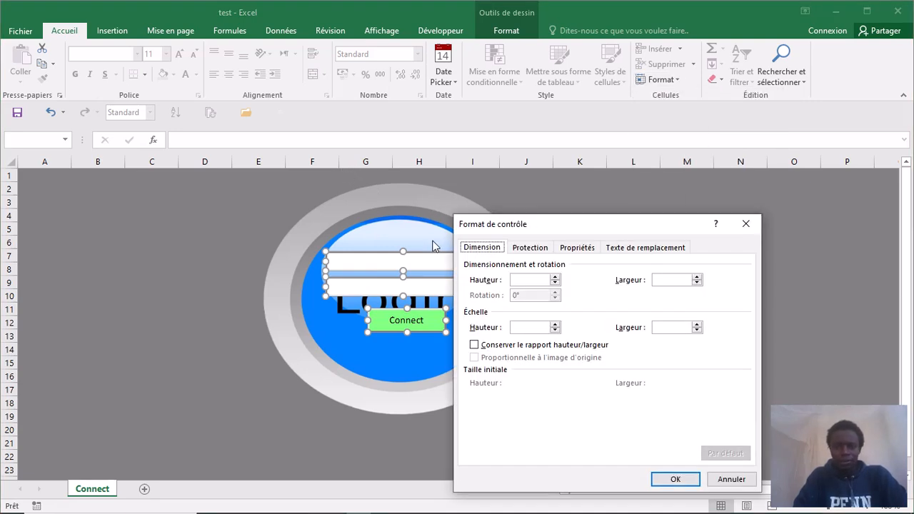
pyautogui.click(532, 250)
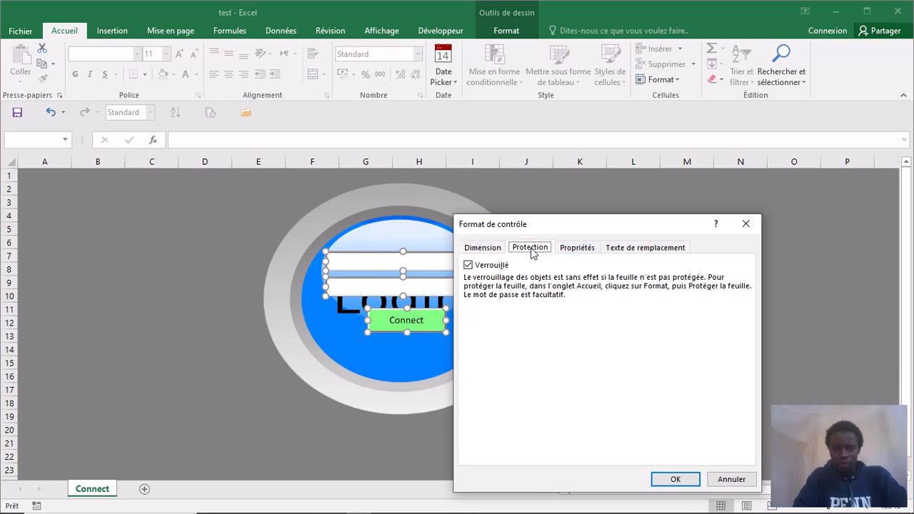
pyautogui.click(468, 266)
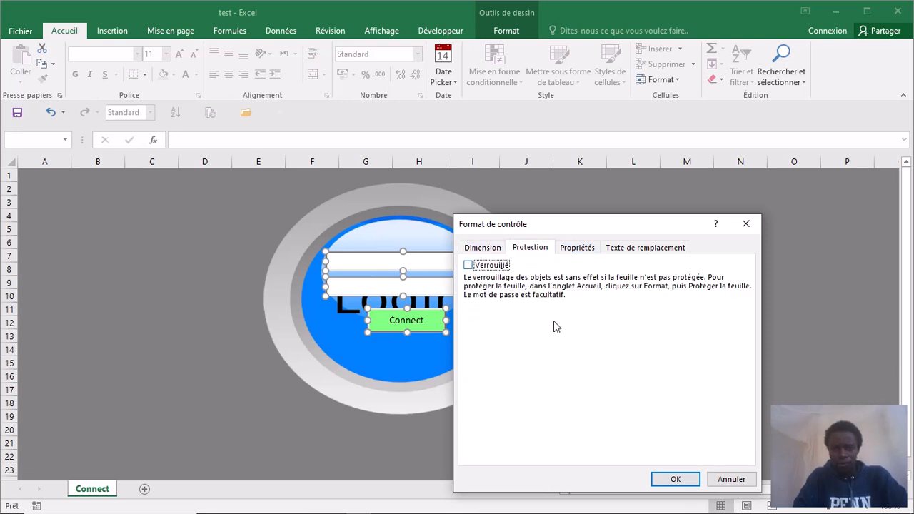
pyautogui.click(676, 476)
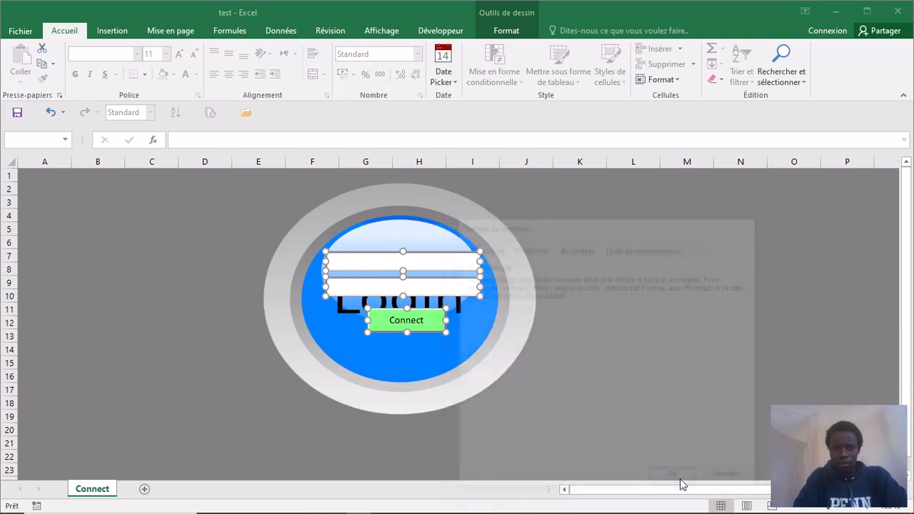
pyautogui.click(682, 297)
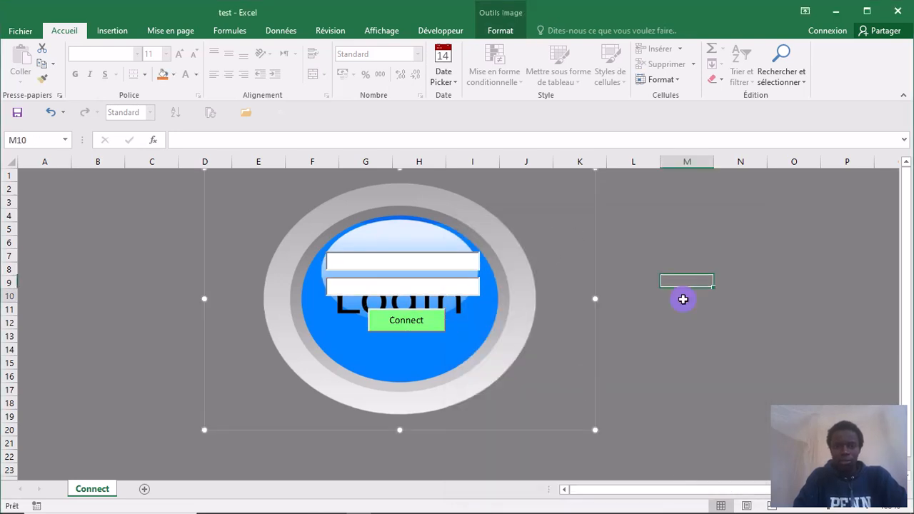
# - Protect the Connect sheet with Protéger la feuille, entering and confirming a password
pyautogui.click(329, 30)
pyautogui.click(531, 59)
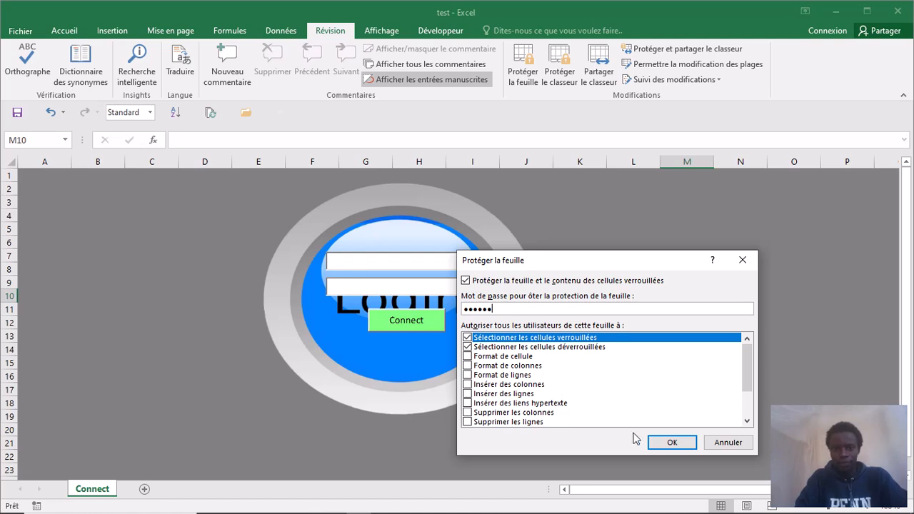
pyautogui.click(662, 442)
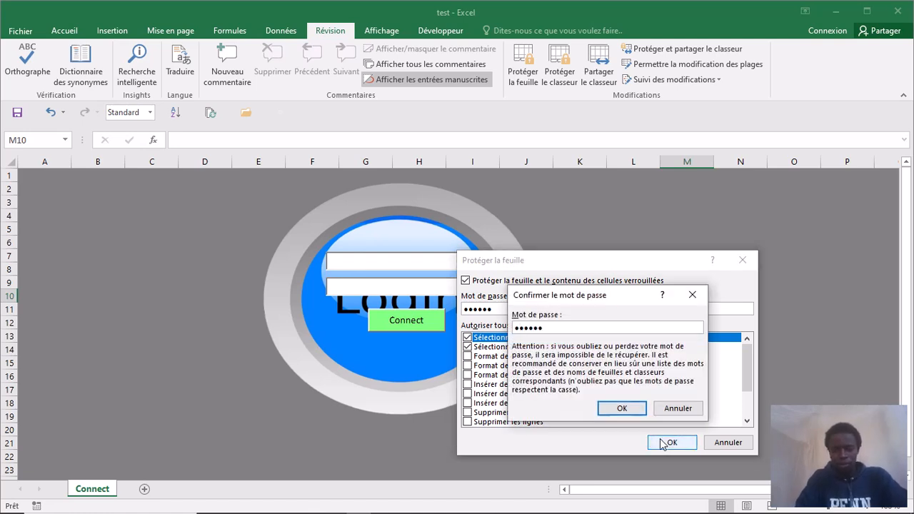
pyautogui.click(622, 407)
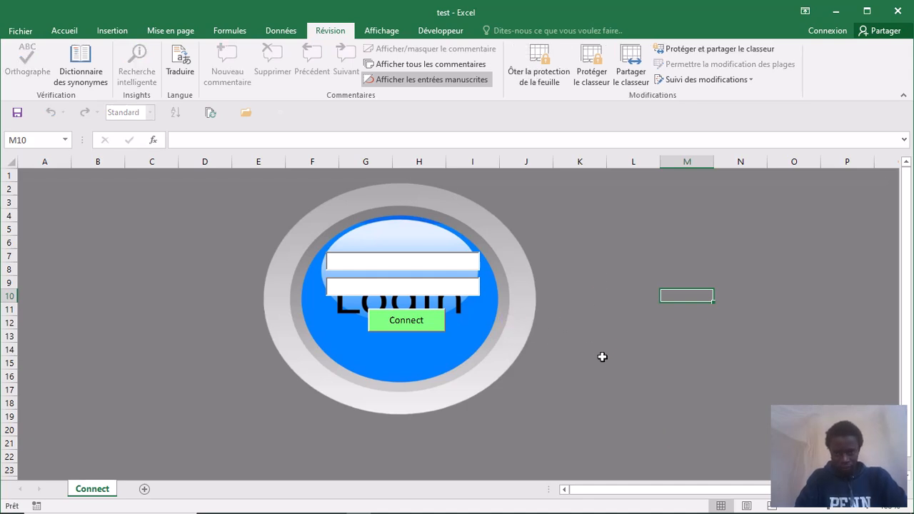
# - Click around the protected sheet to check it still responds
pyautogui.click(602, 357)
pyautogui.click(249, 329)
pyautogui.click(317, 378)
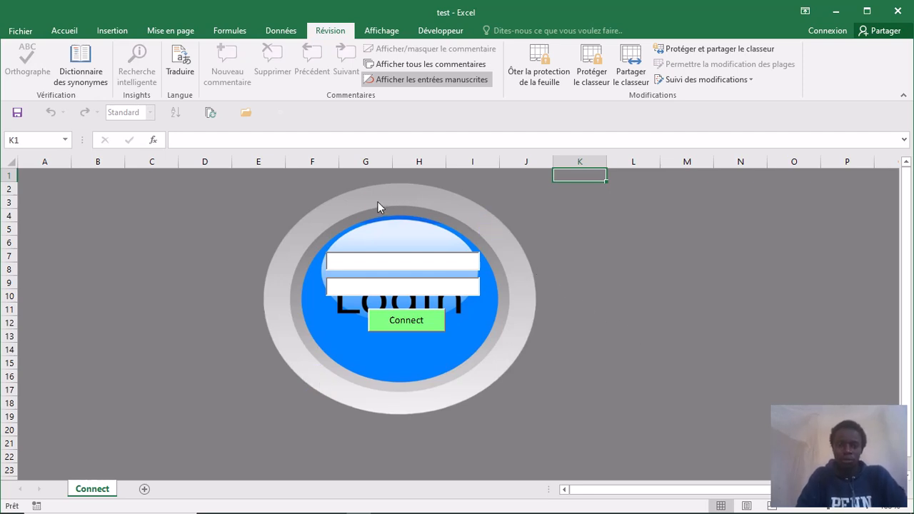
# - Turn Mode Création off on the Développeur tab
pyautogui.click(420, 263)
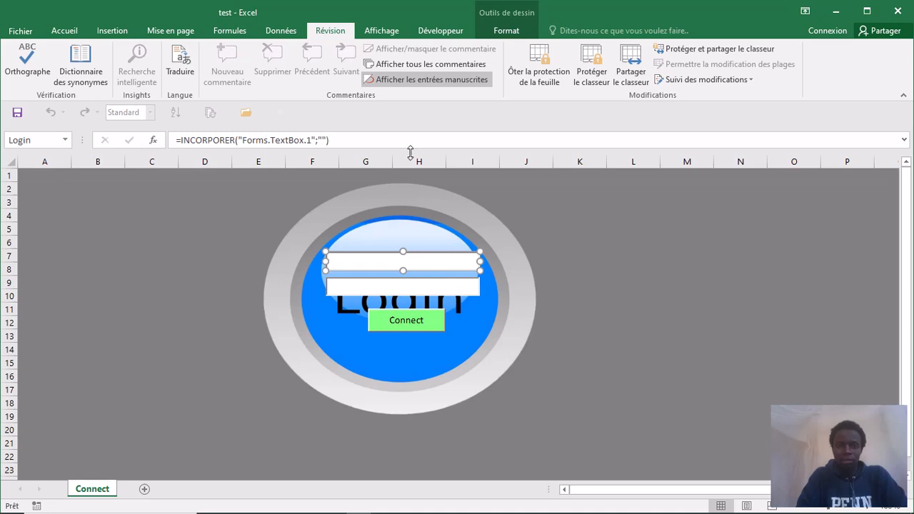
pyautogui.click(438, 32)
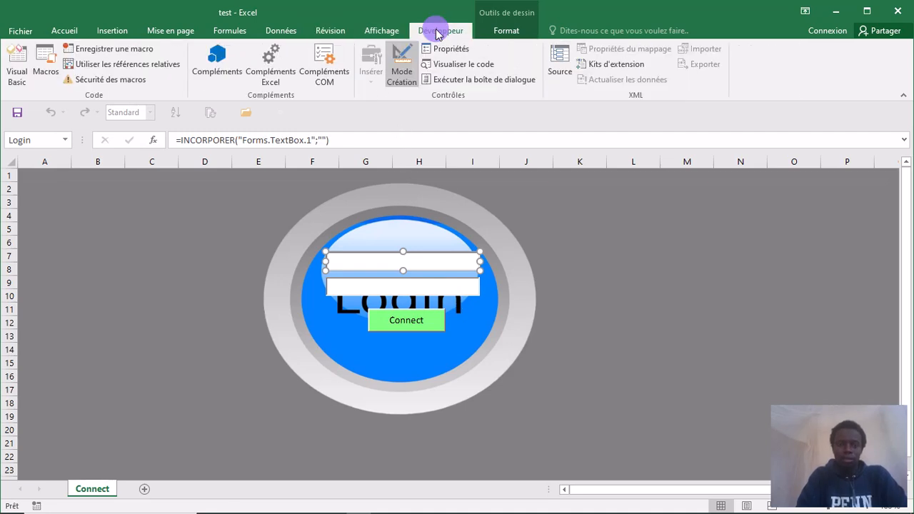
pyautogui.click(403, 78)
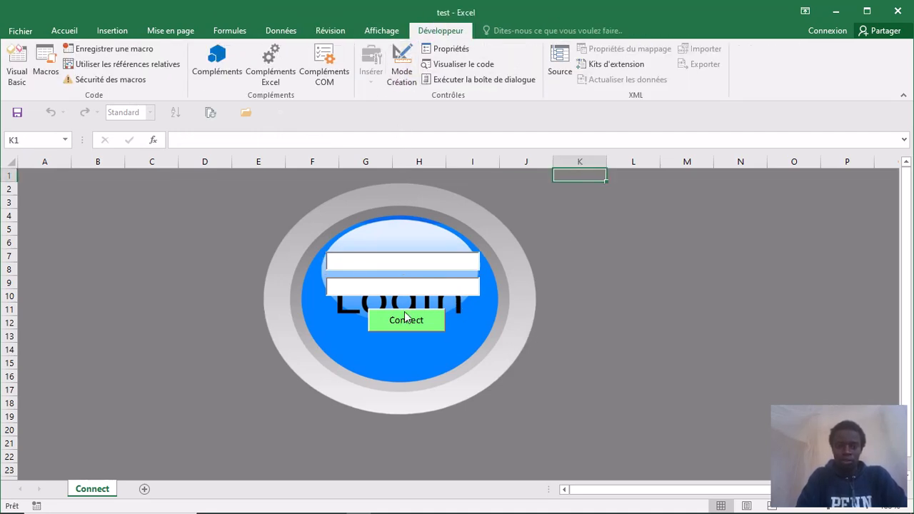
# - Submit the empty login form three times, dismissing each incorrect-login Erreur ! message
pyautogui.click(412, 263)
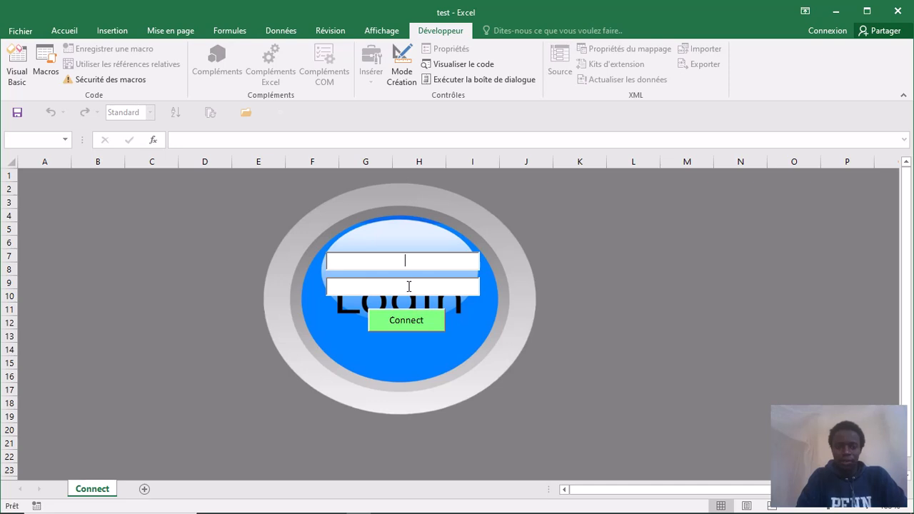
pyautogui.click(417, 324)
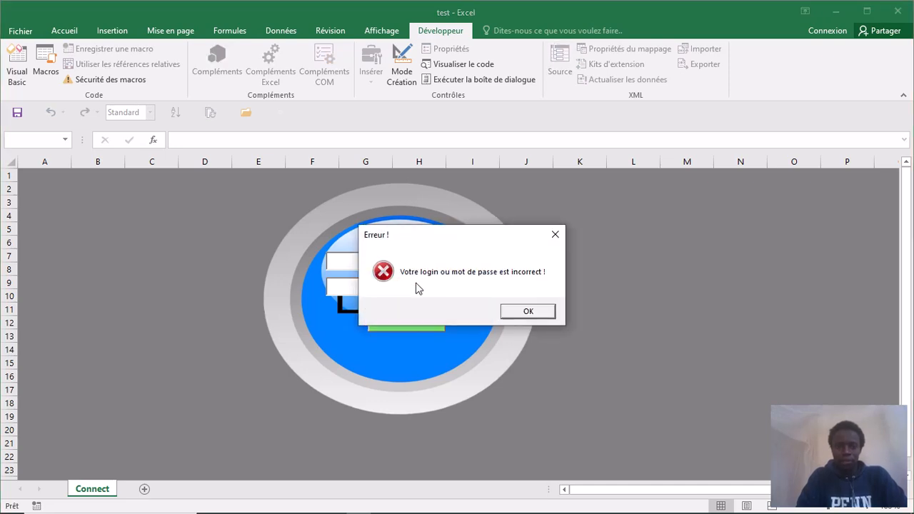
pyautogui.click(525, 313)
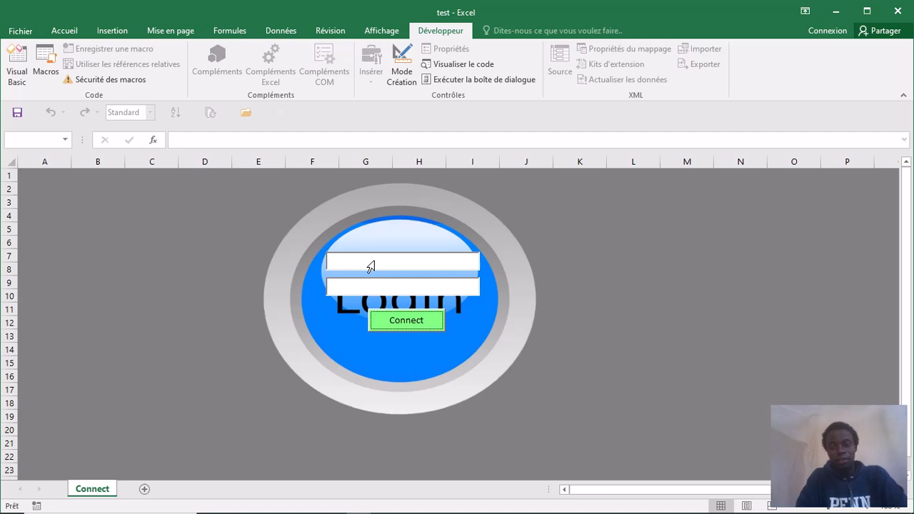
pyautogui.click(407, 321)
pyautogui.click(526, 312)
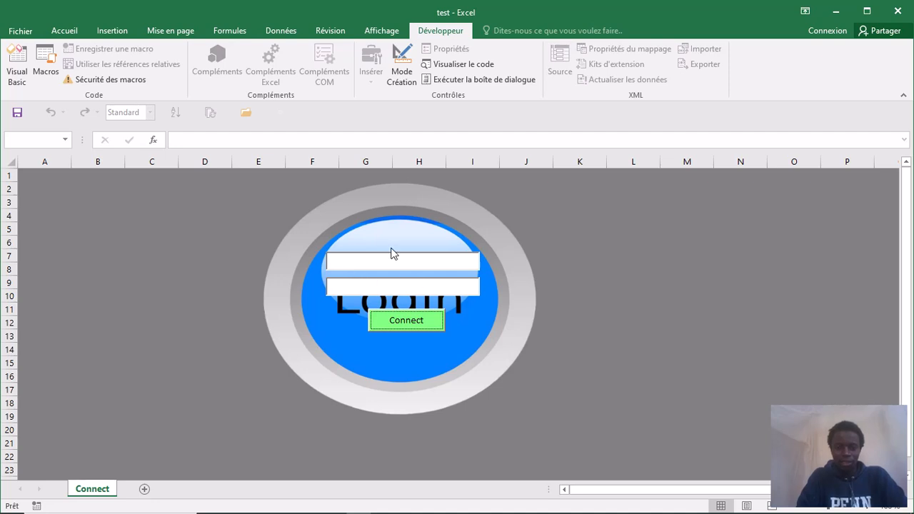
pyautogui.click(426, 321)
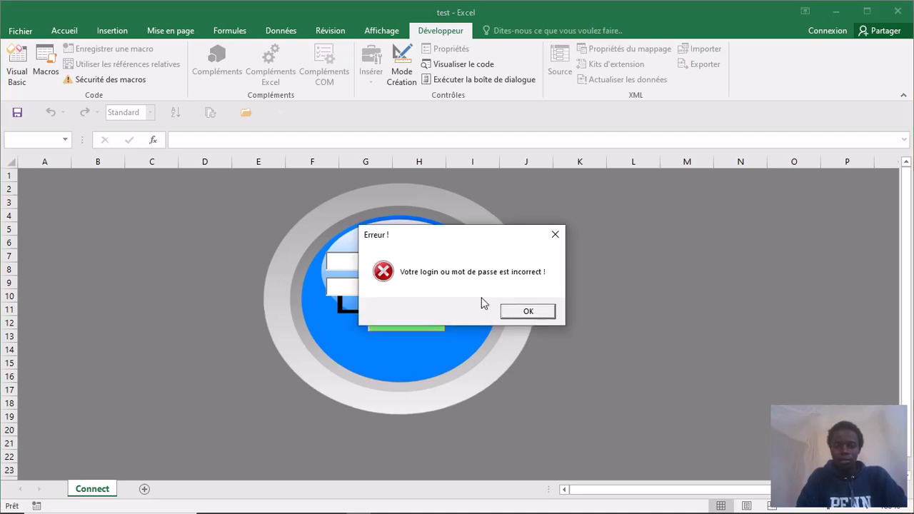
pyautogui.click(527, 313)
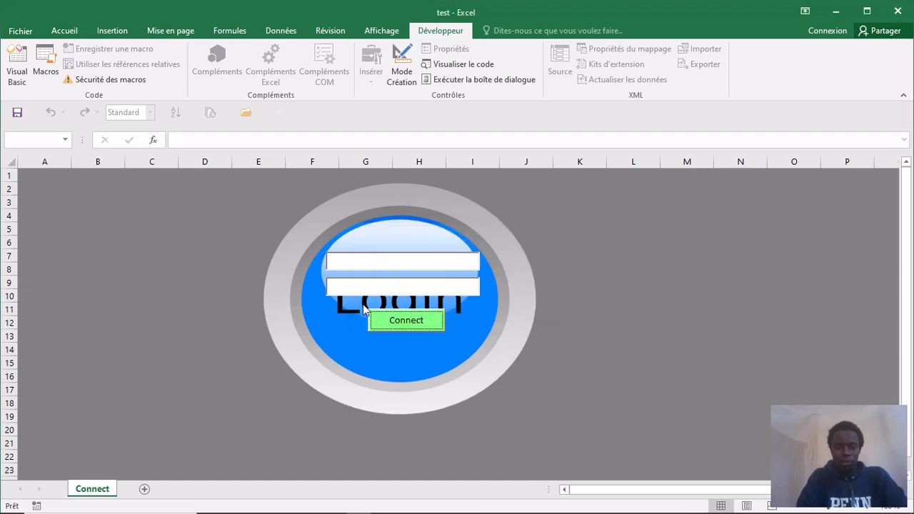